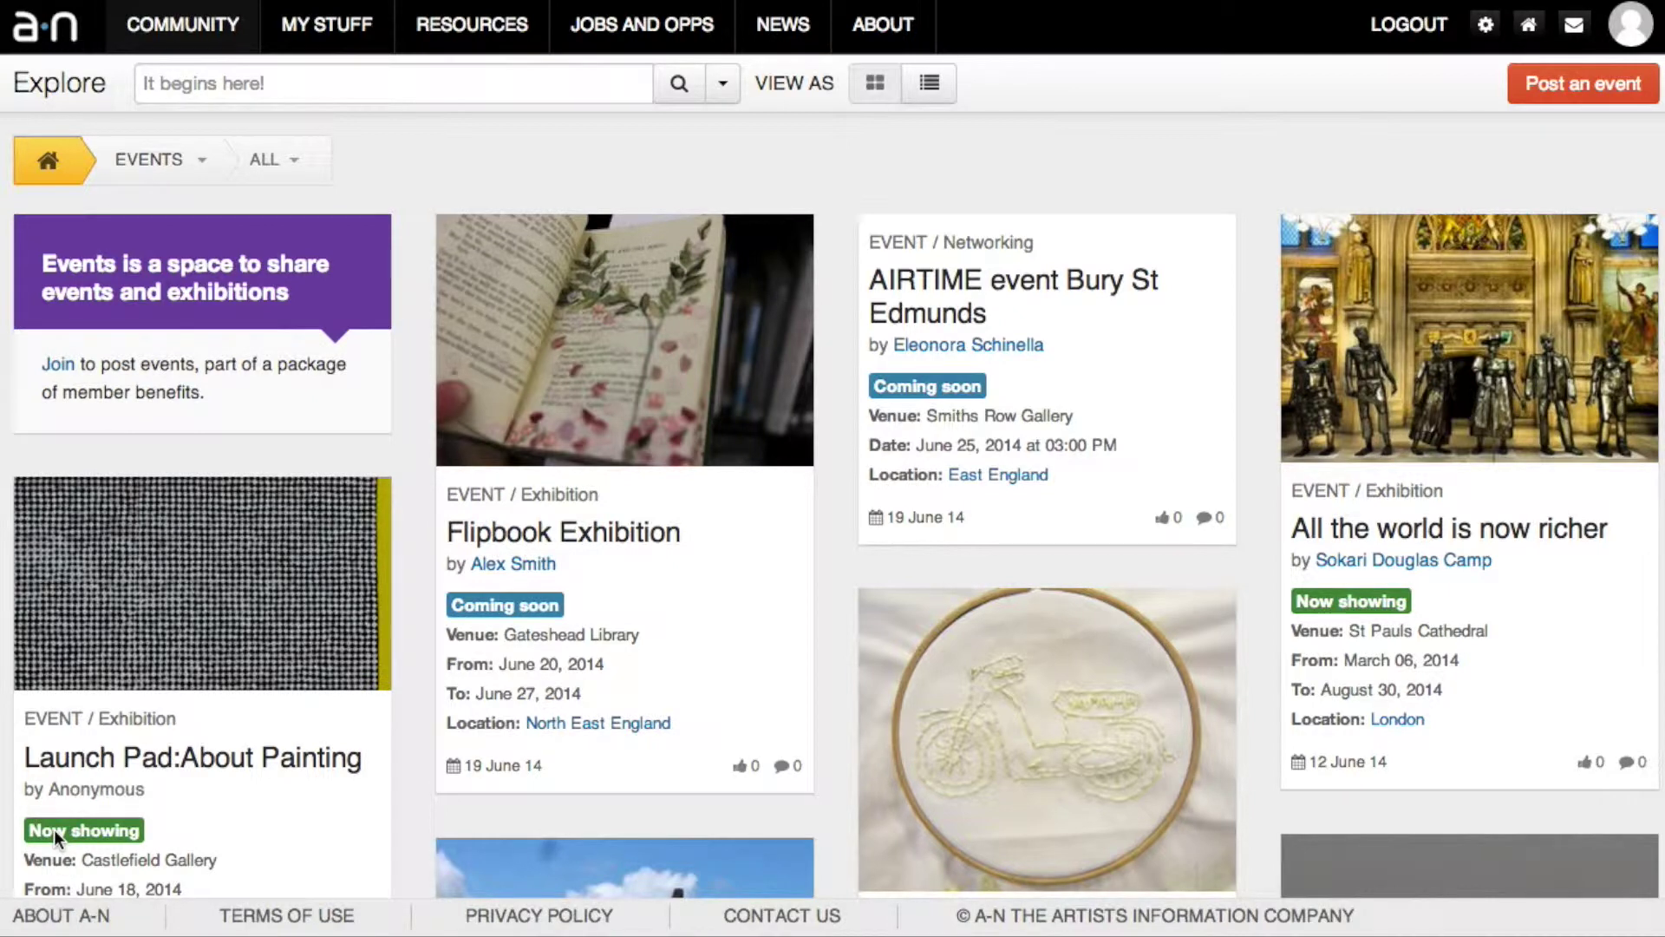
Step: From the COMMUNITY Events listing, start a new event with 'Post an event'
left_click(217, 43)
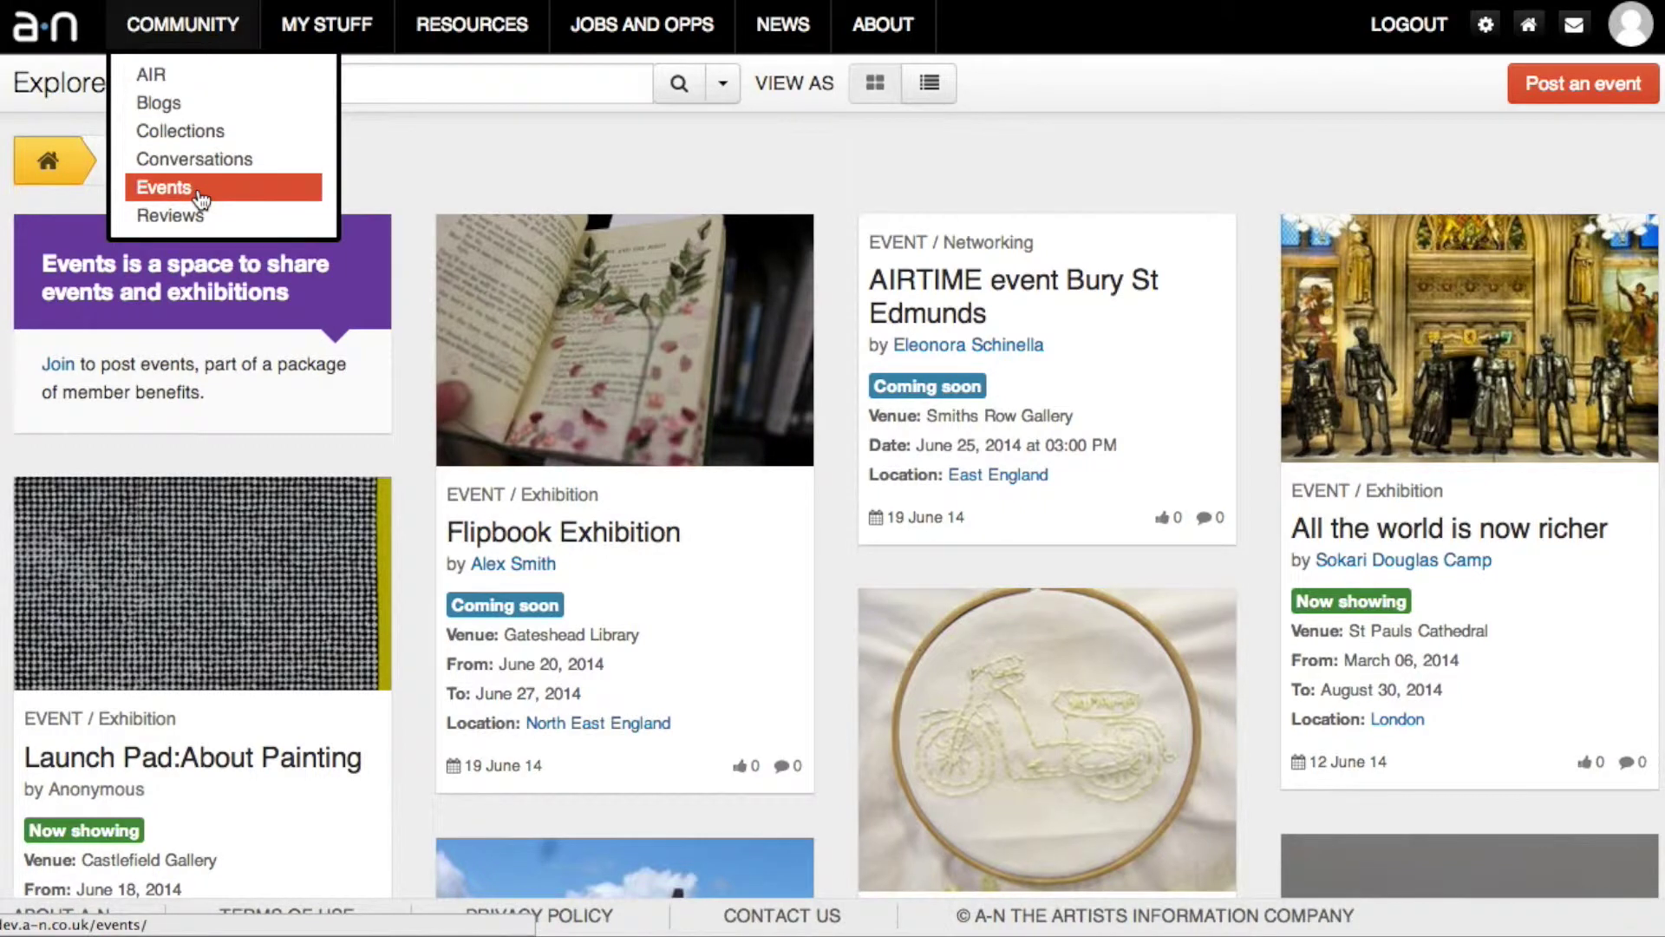
left_click(1524, 93)
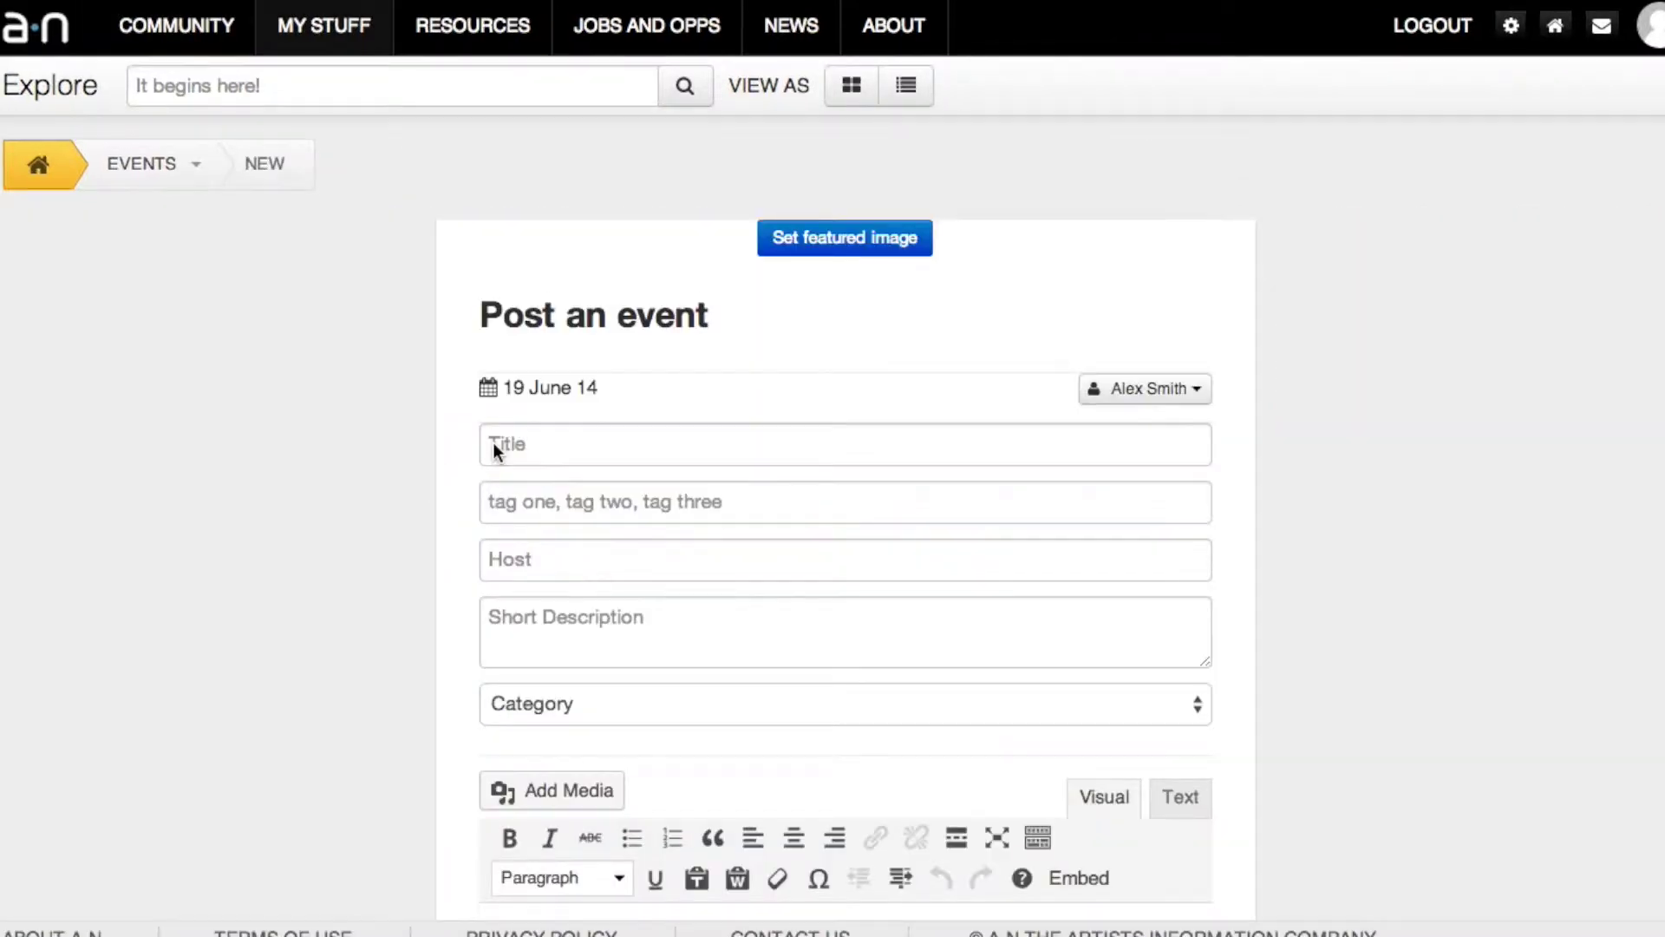
Step: Title the event 'Flipbook Exhibition' with short description 'Various artists make flipbooks for display in Gateshead Library.'
left_click(491, 436)
type("Flipbook Exhibition")
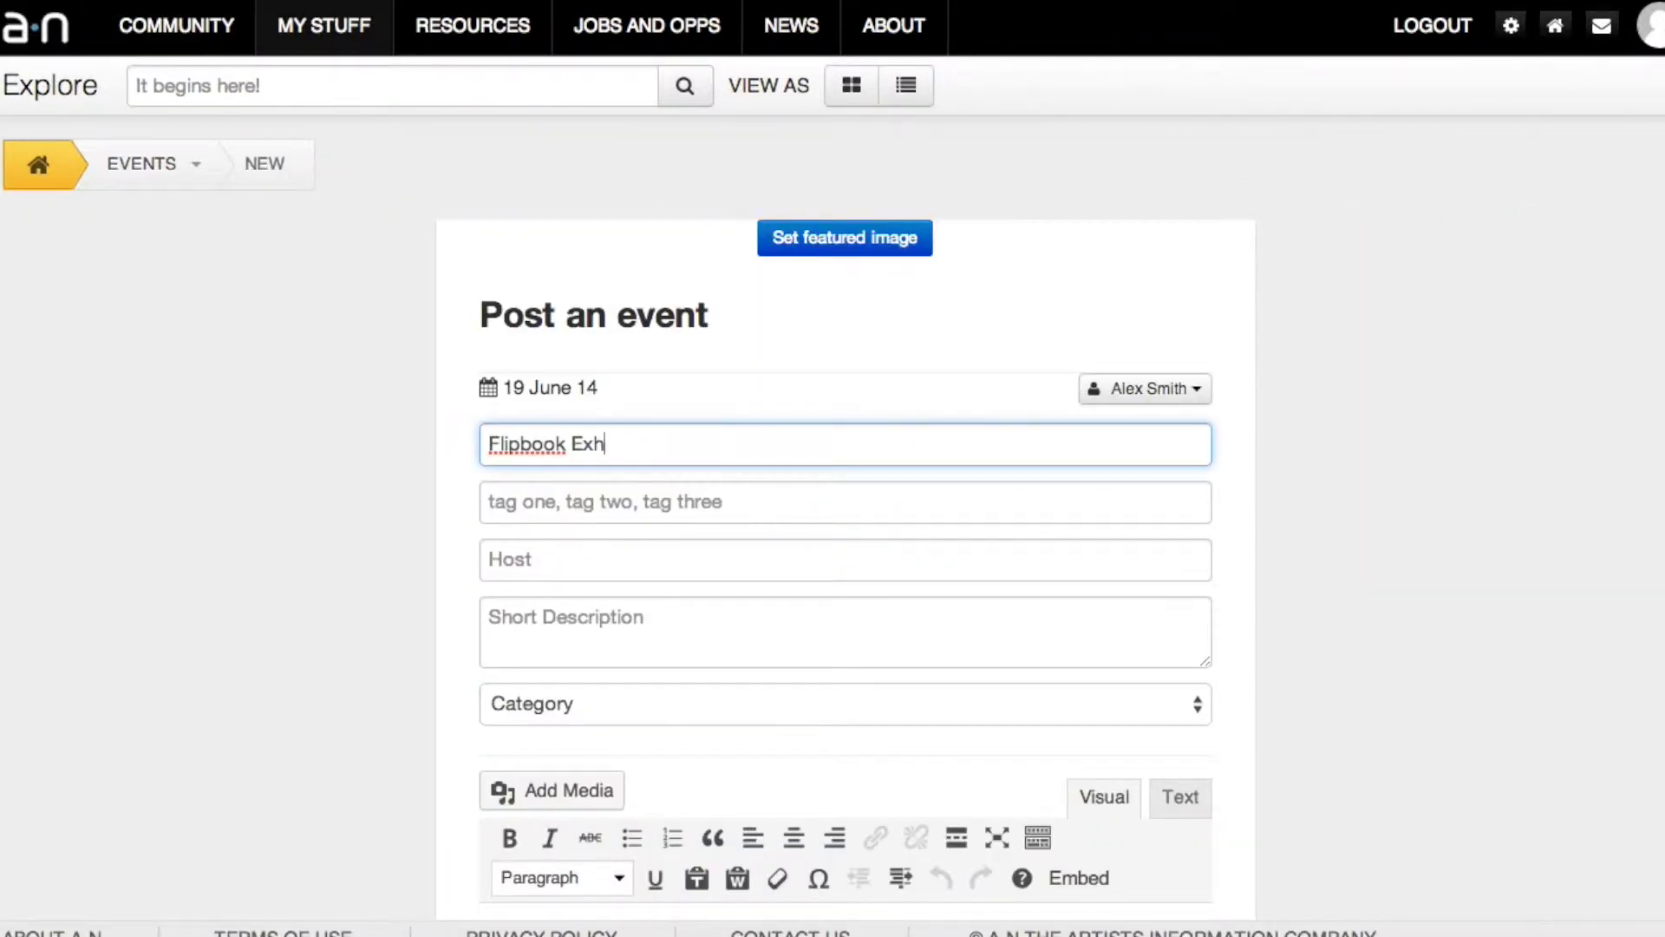
left_click(513, 623)
type("Various ")
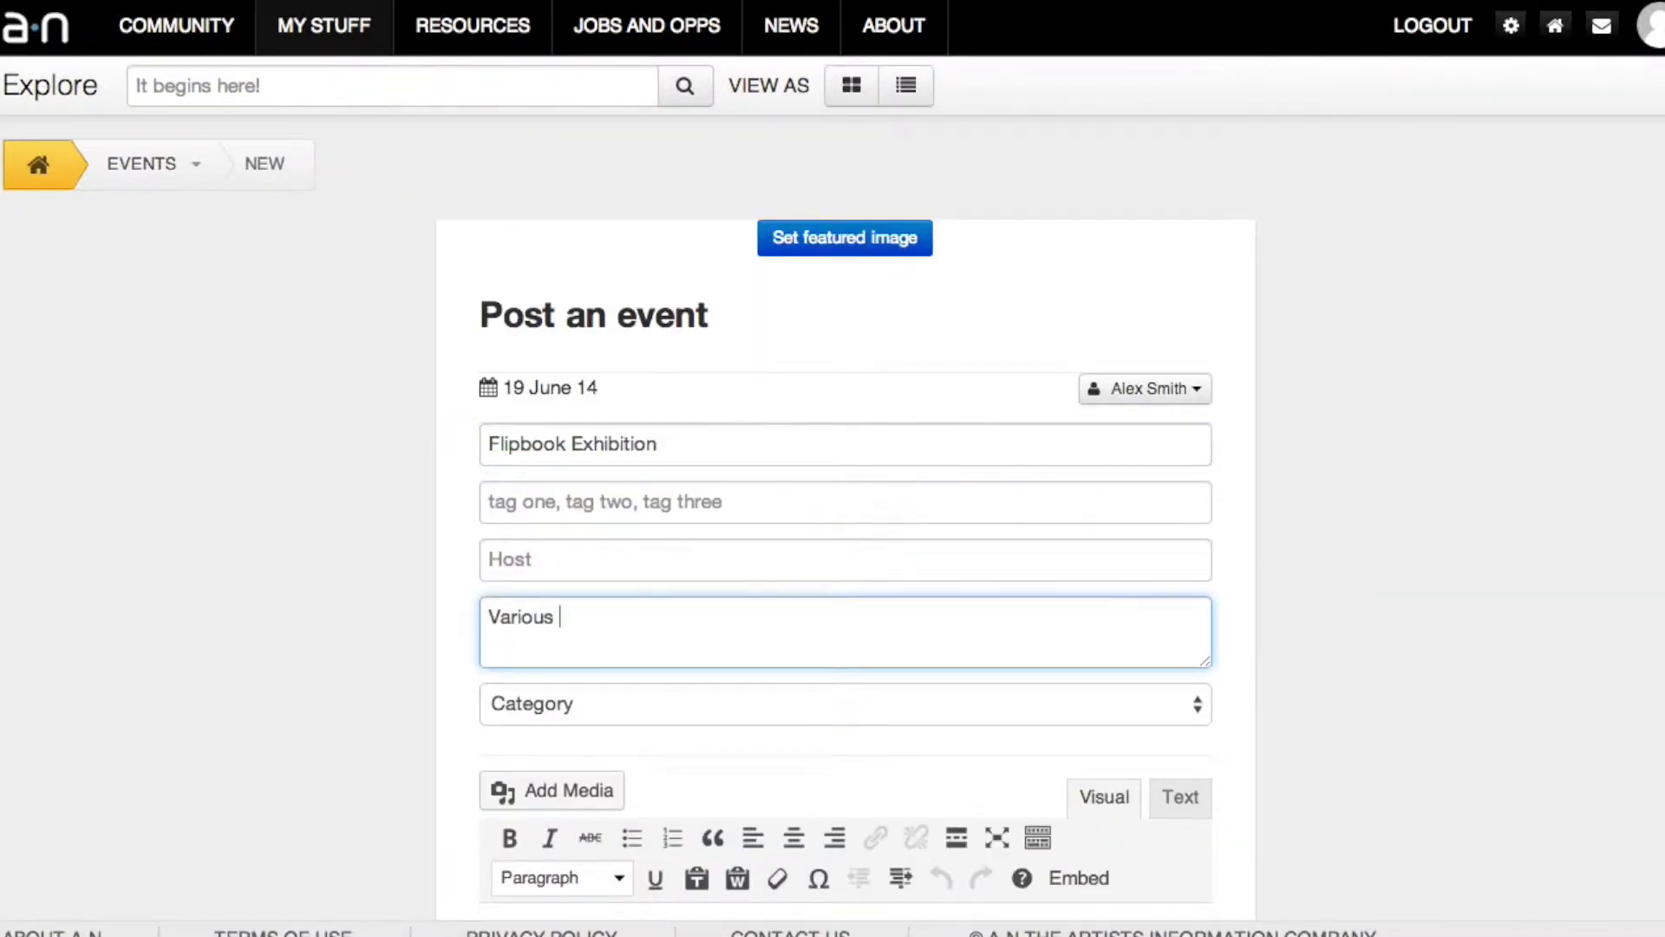
type("artists make flipbooks for s")
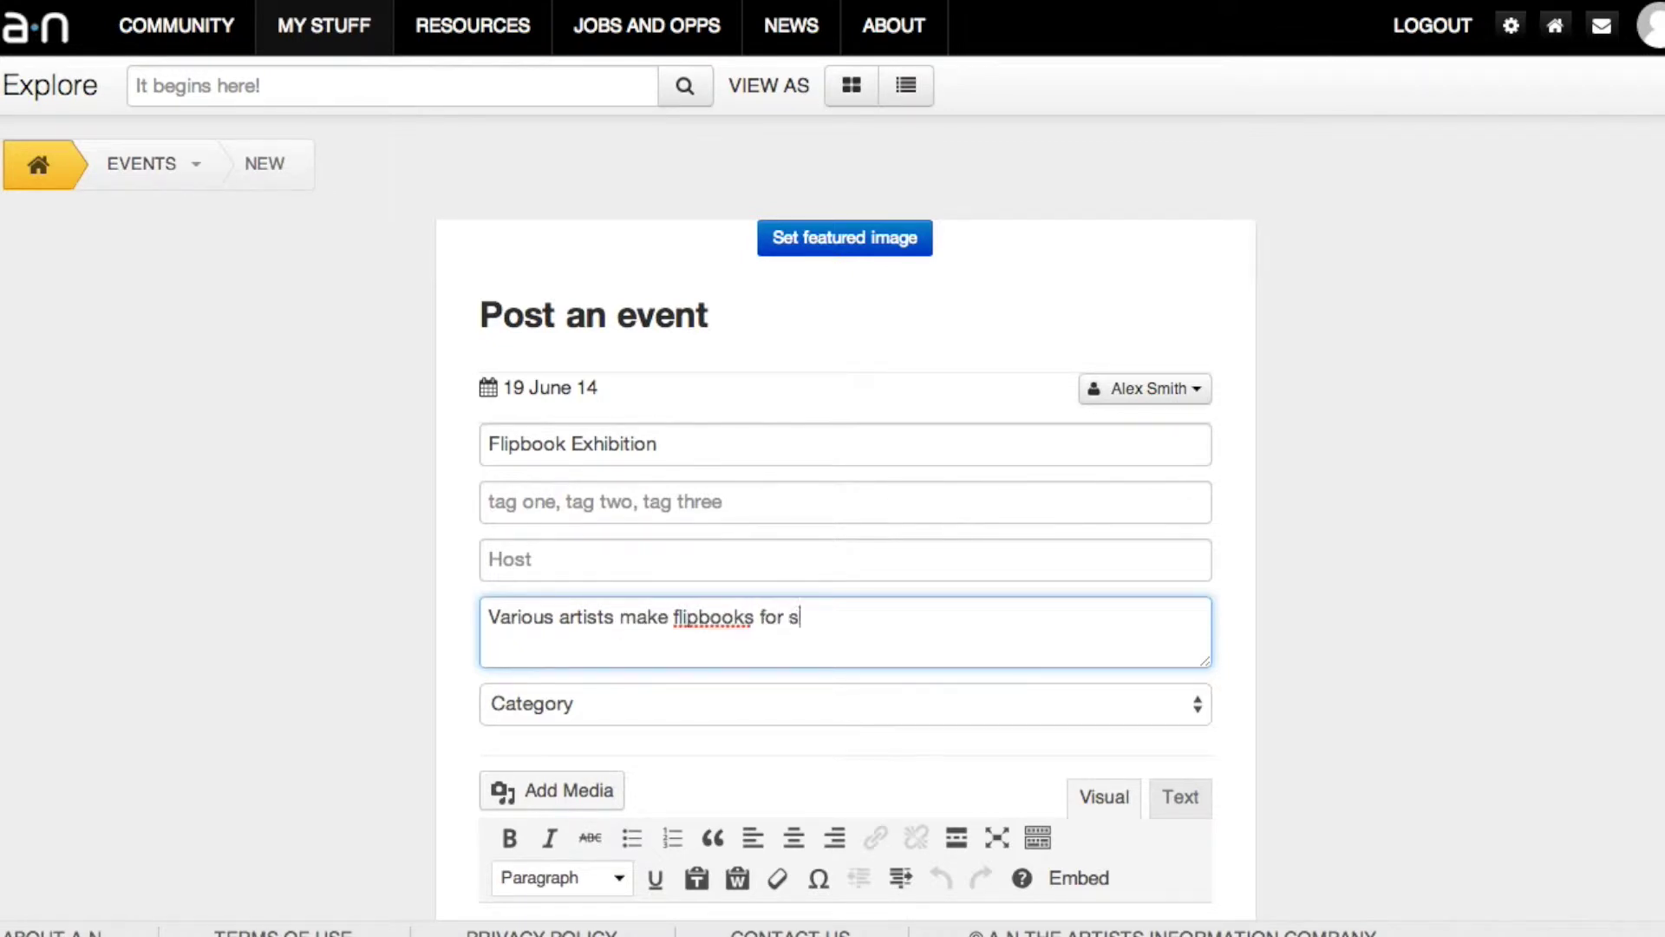
key("BackSpace")
type("display in Gateshead Library.")
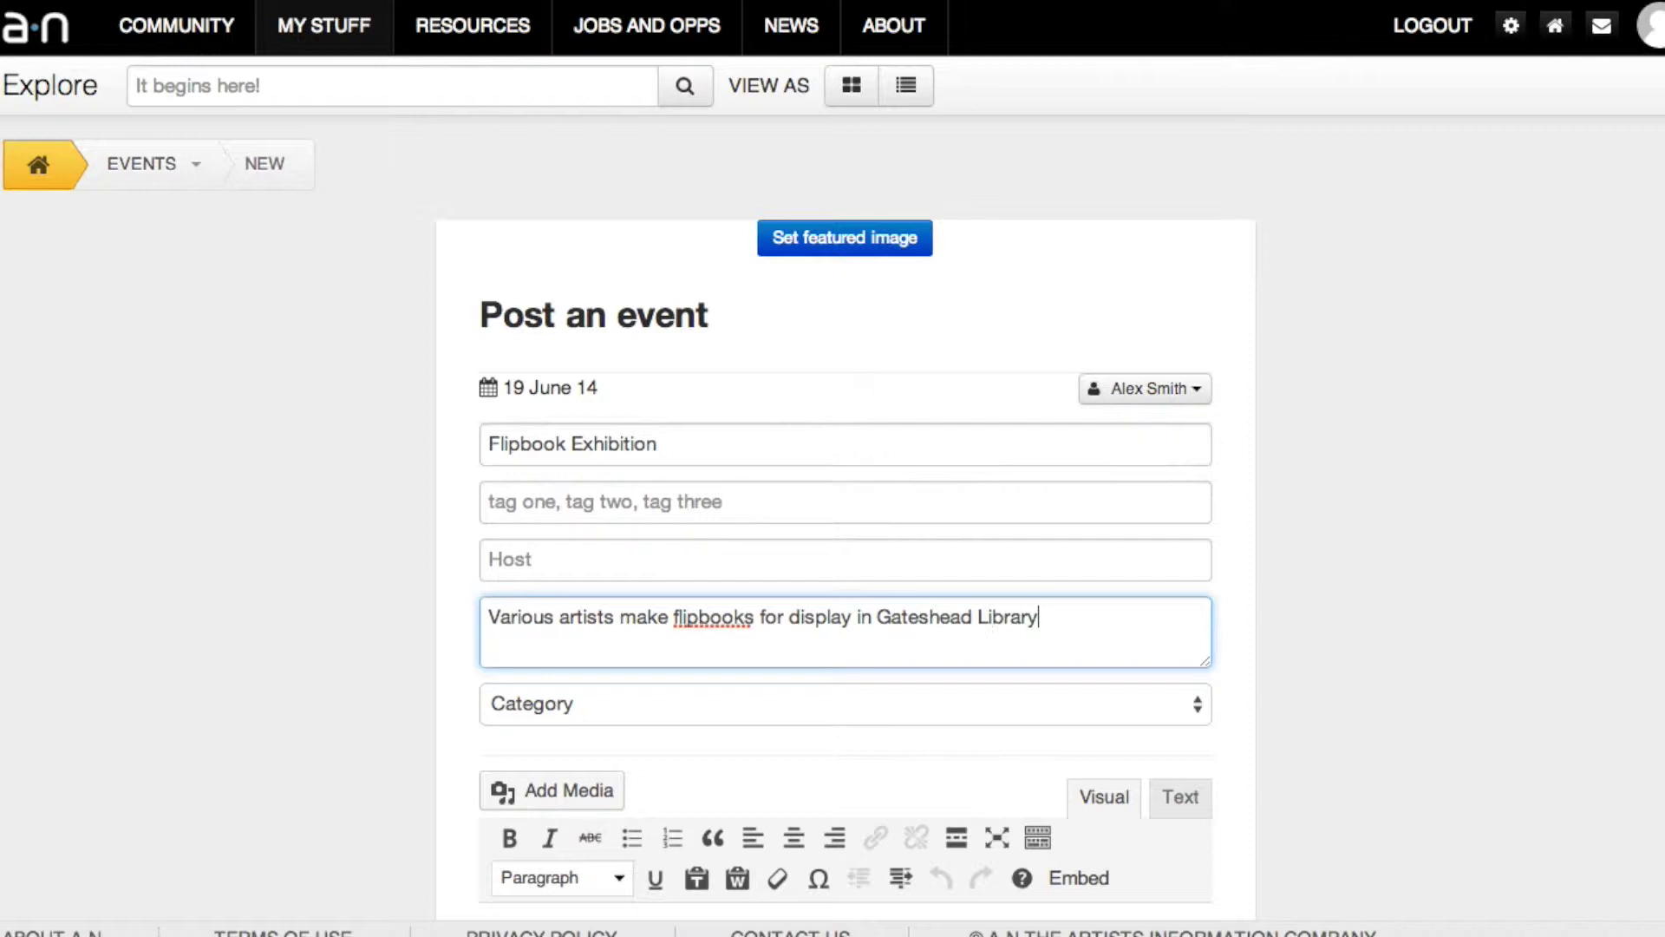
Step: Tag the event 'artists books' and set its category to Exhibition
left_click(493, 508)
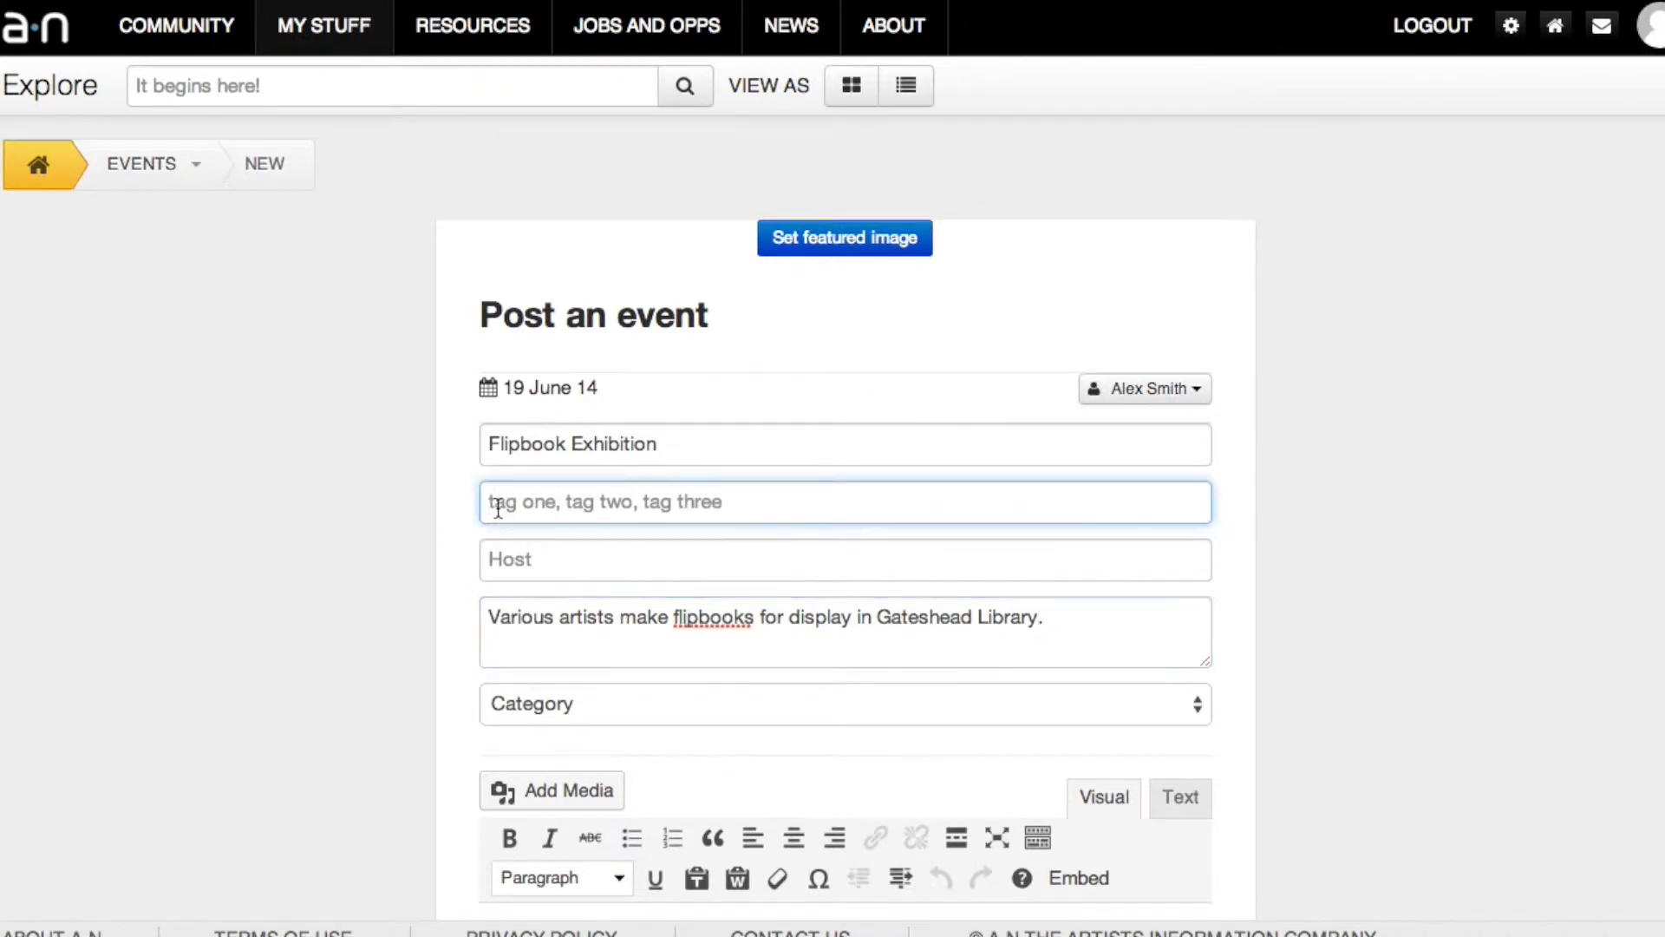
type("artists")
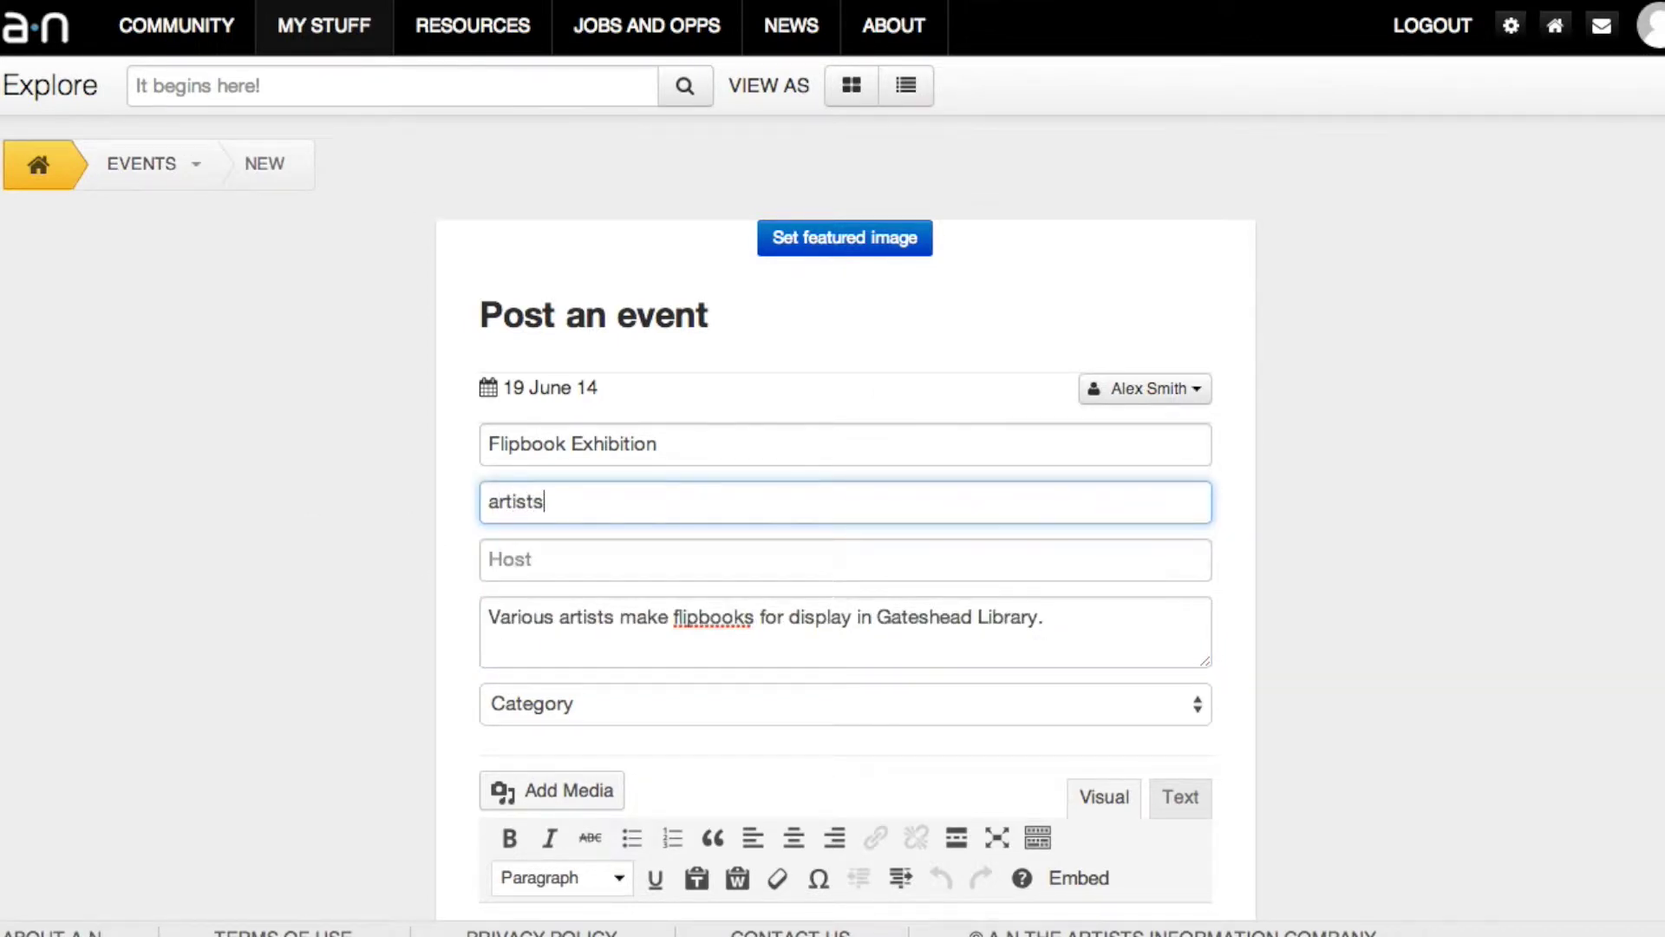
type(" books,")
left_click(1196, 709)
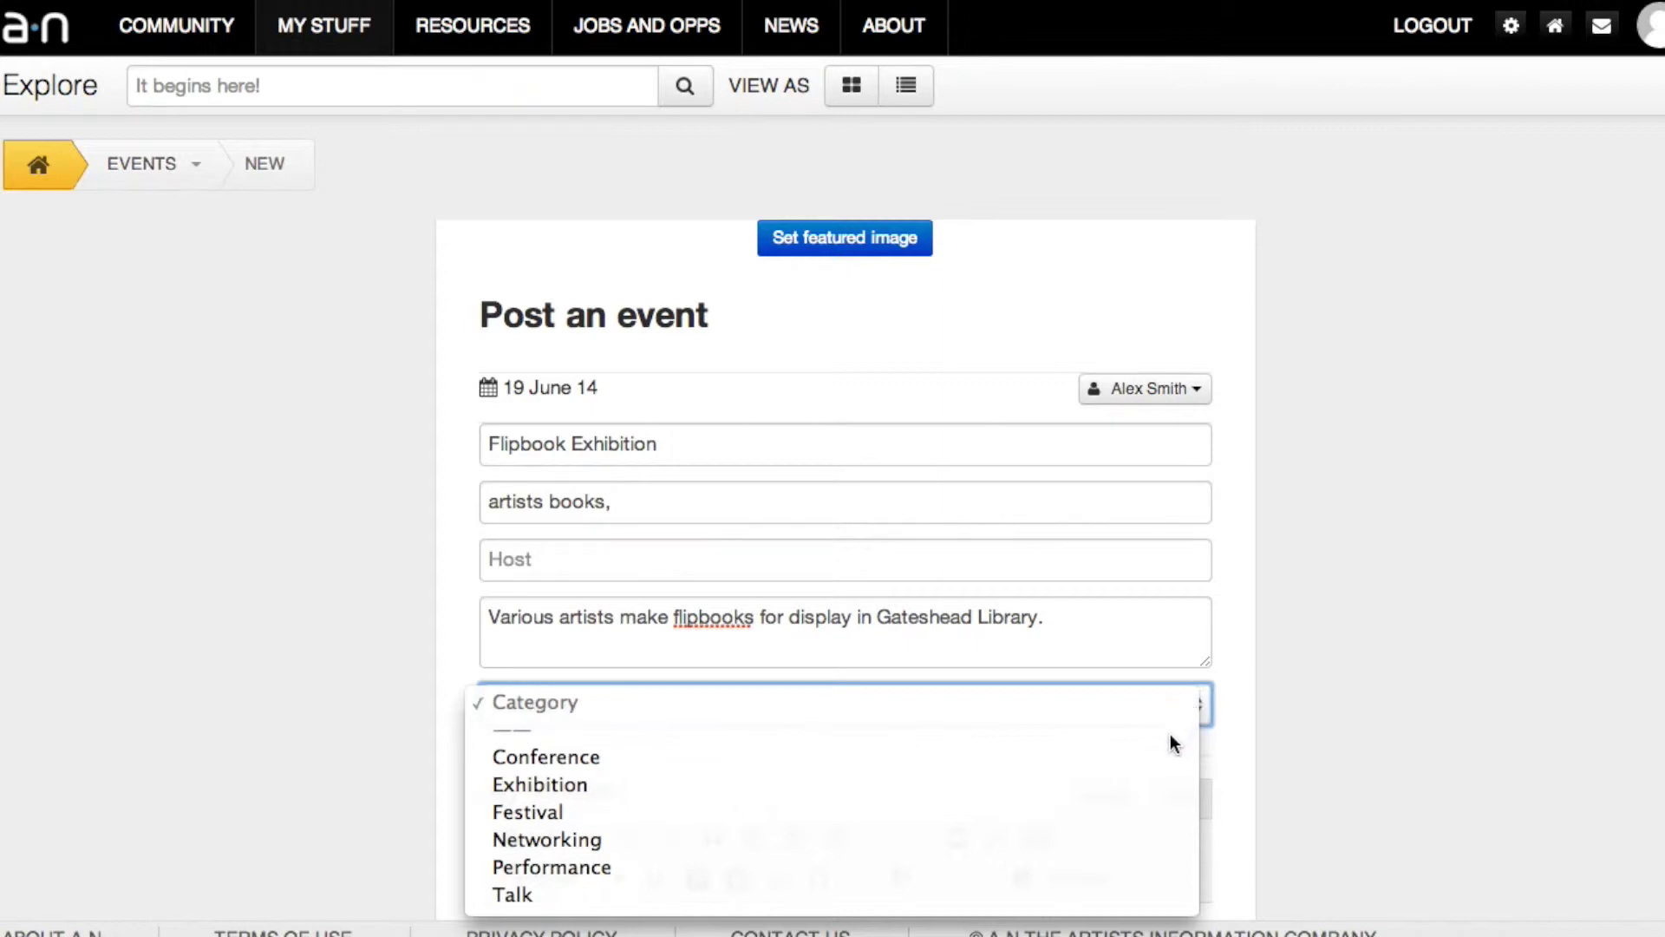
left_click(1109, 791)
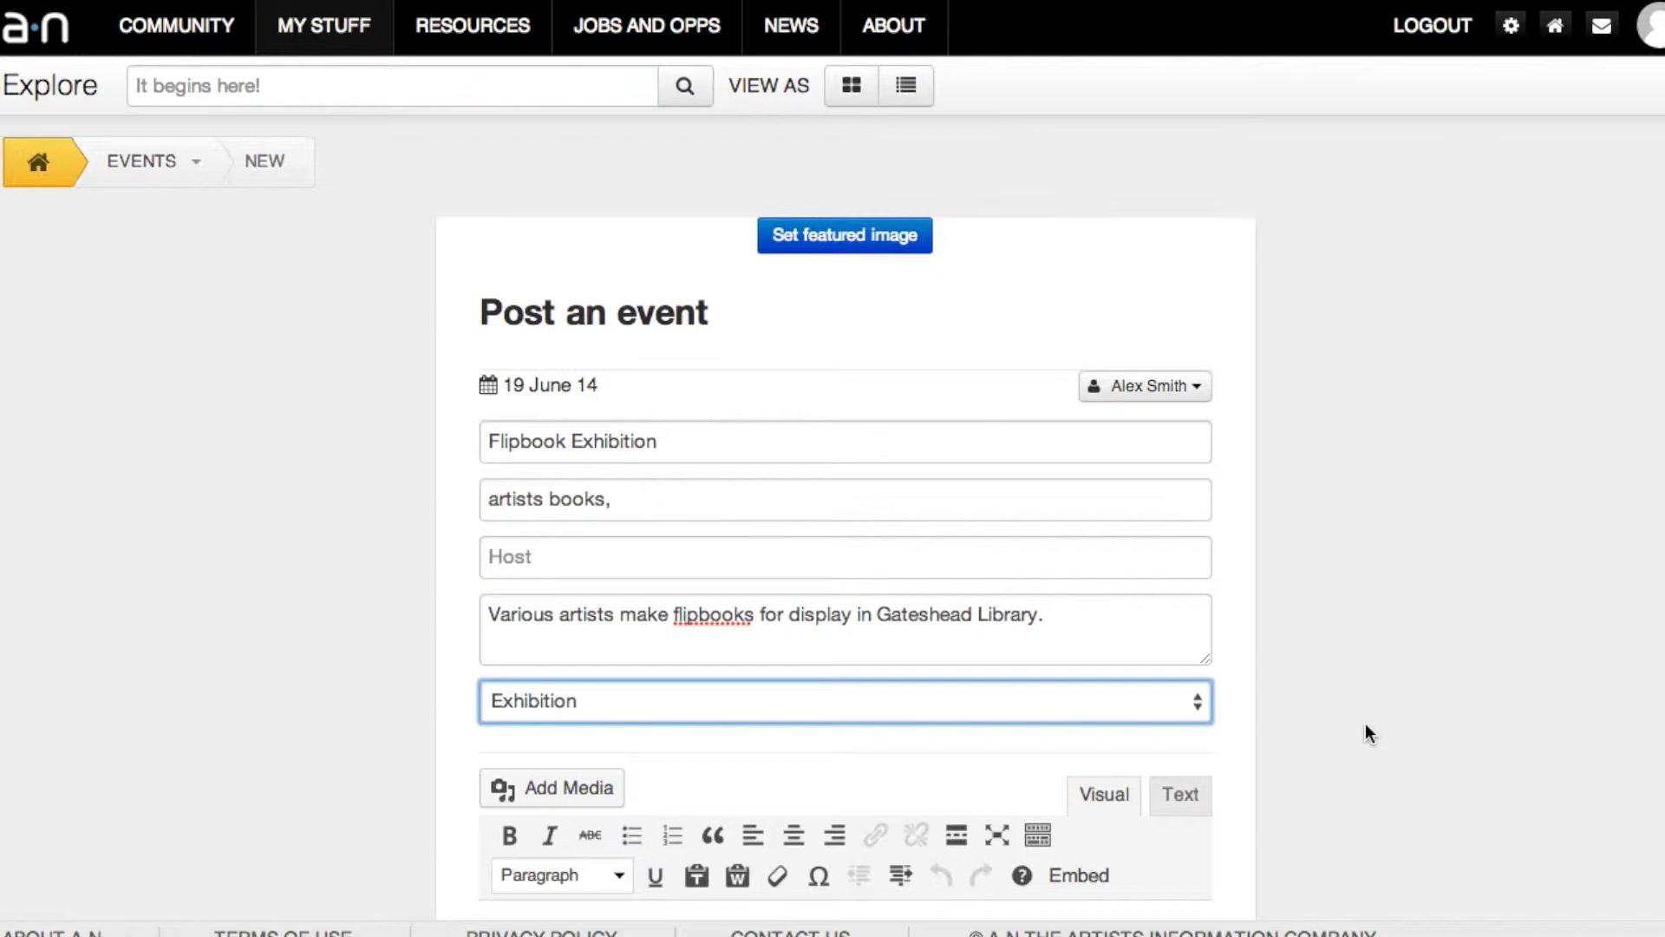
Step: Type the full description 'add a full description of the event - you can type straight into the text field..'
scroll(1365, 728, "down", 3)
scroll(1365, 725, "down", 5)
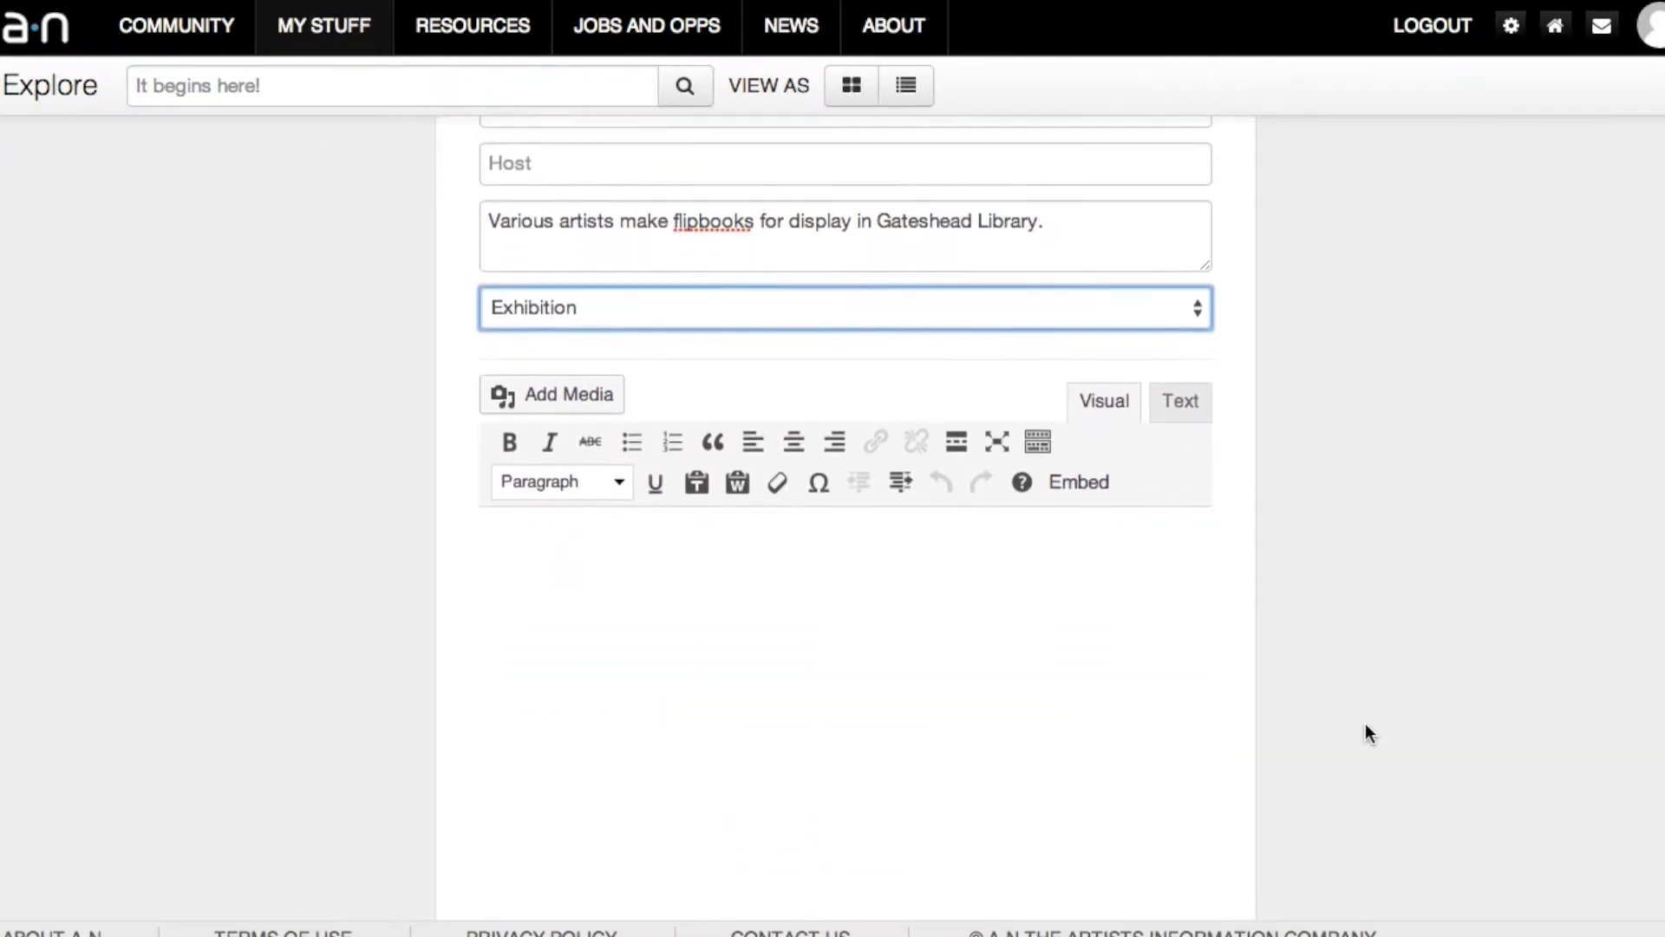
left_click(528, 409)
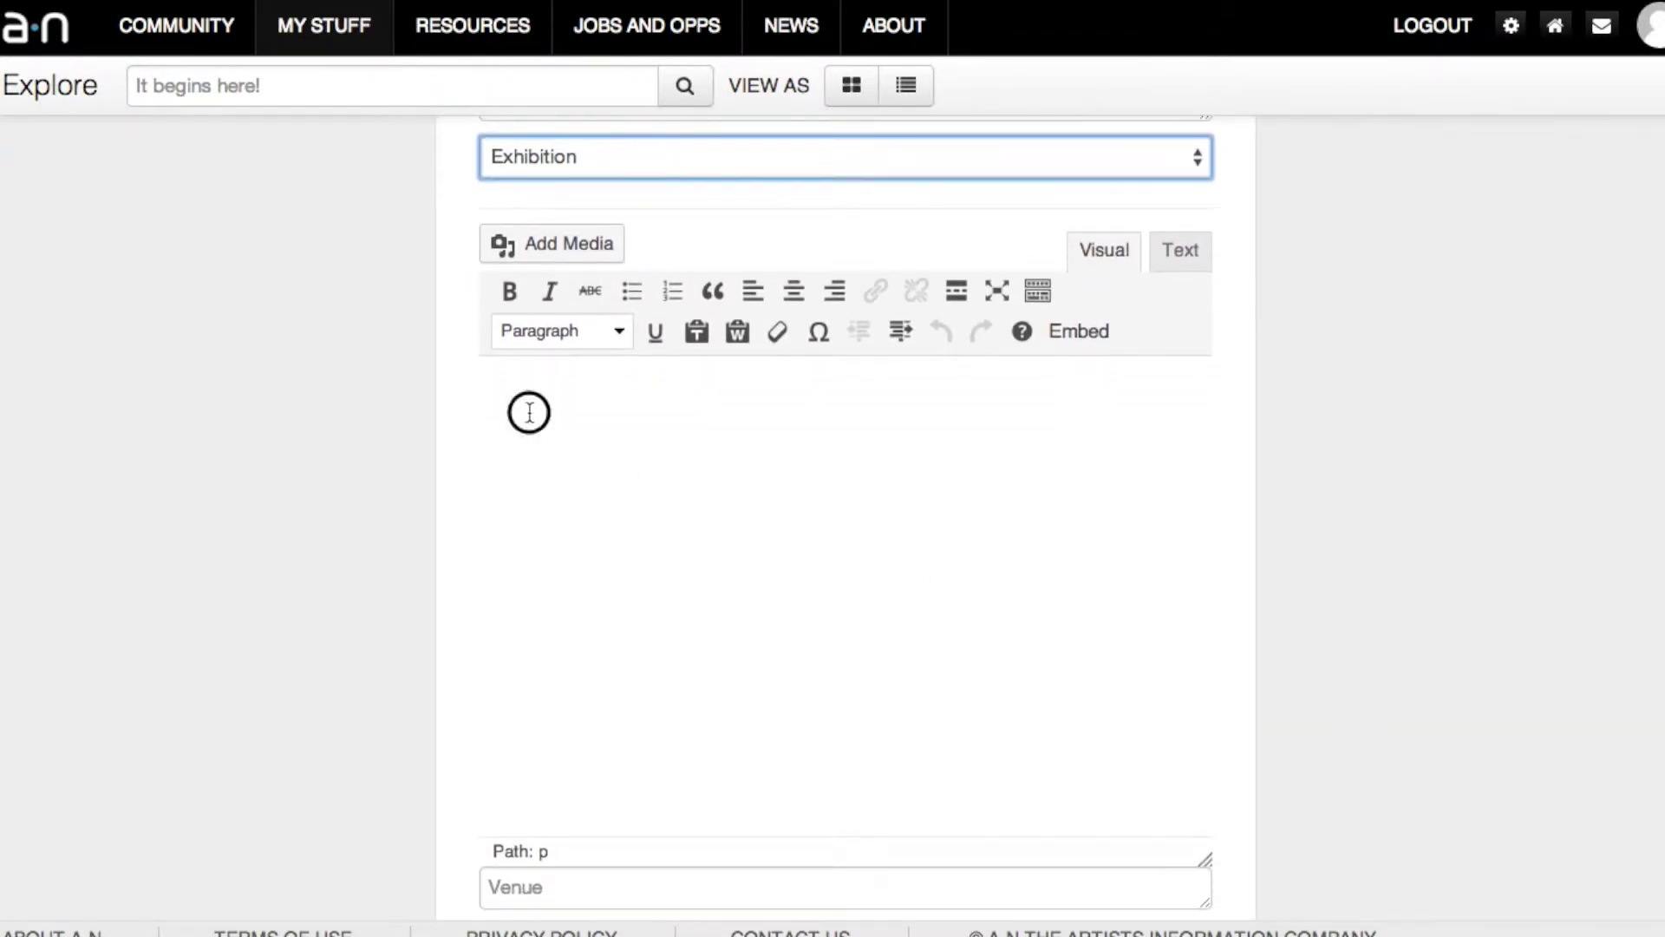
type("add a full descripti")
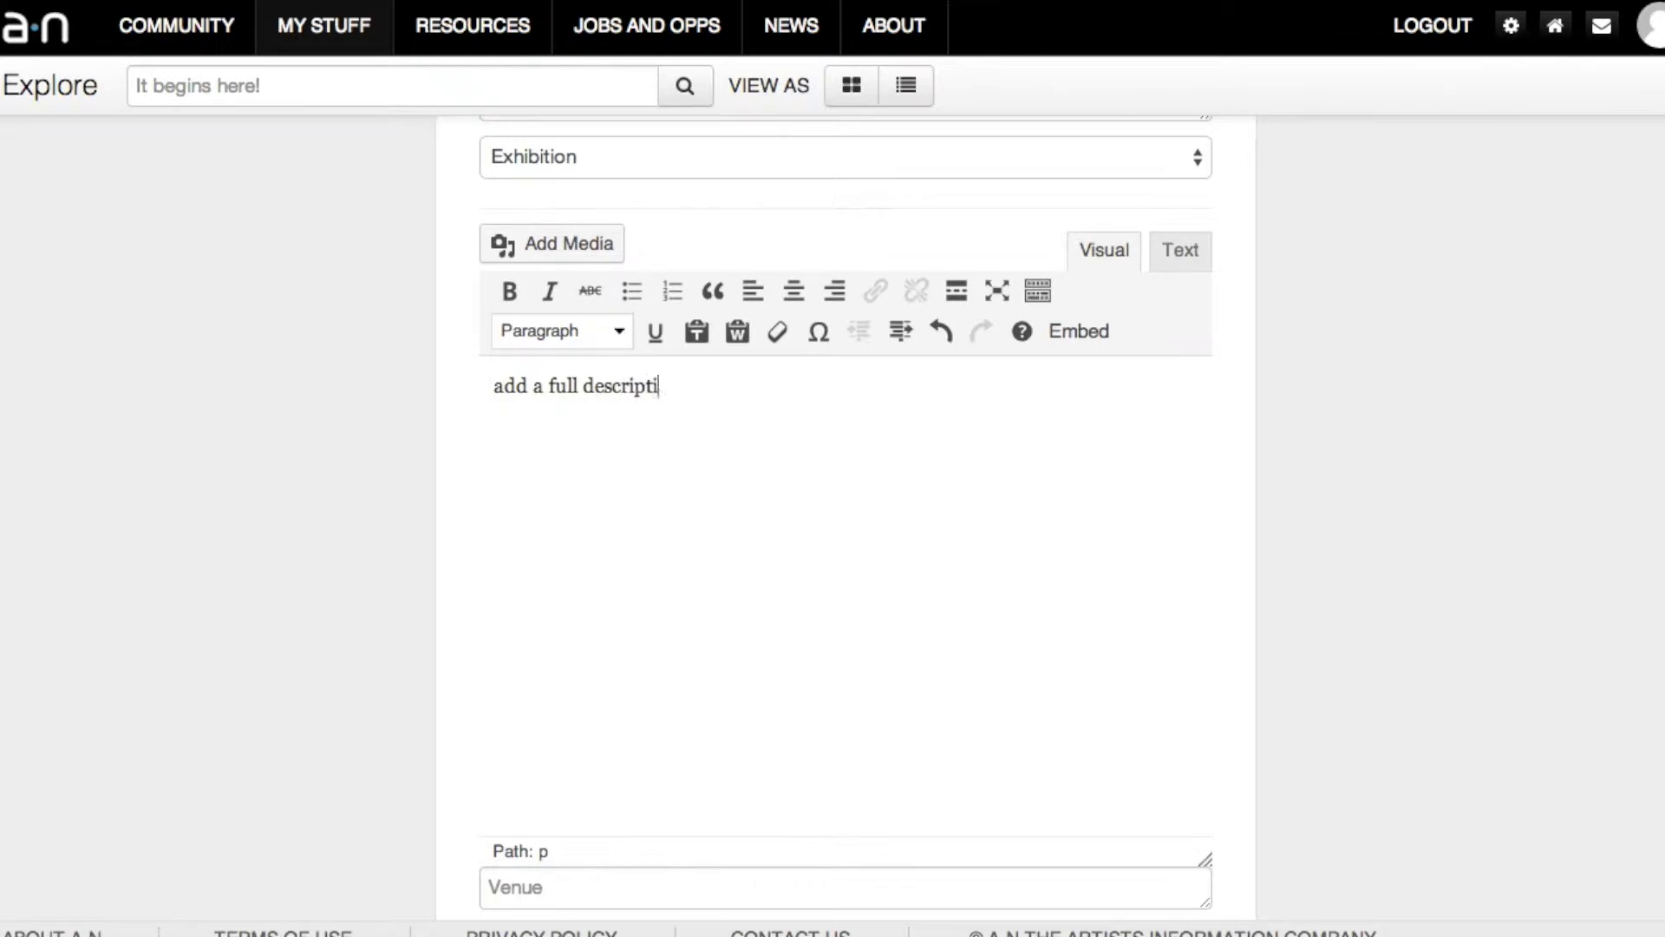
type("on of the event - you can type ")
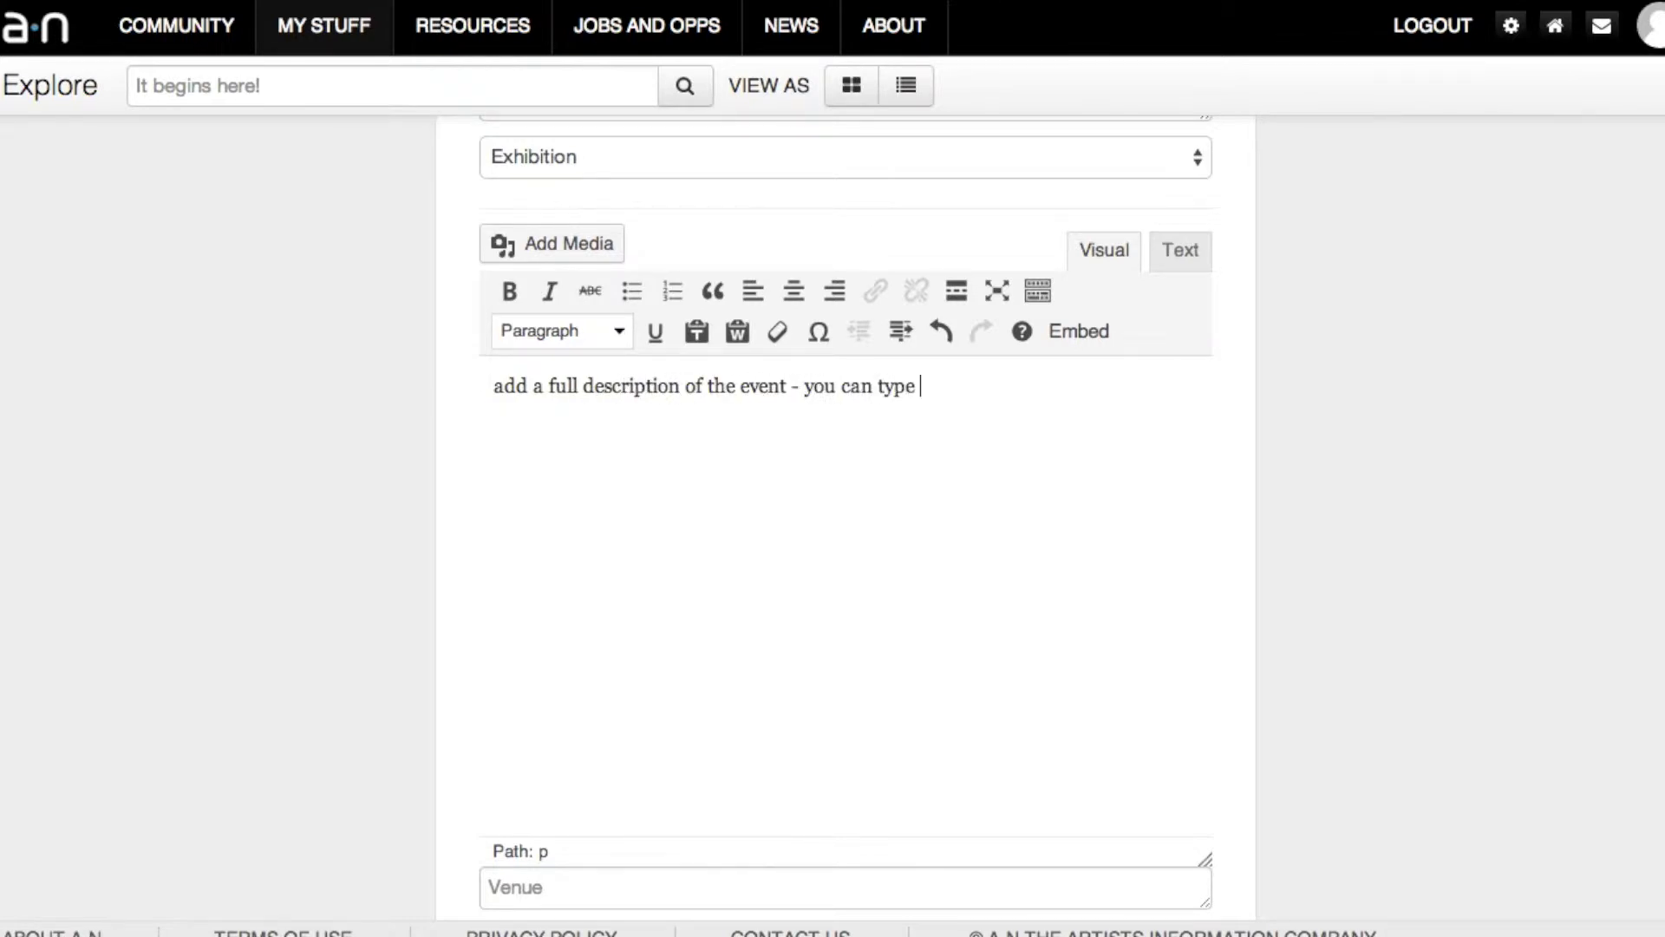
type("straight into the text field..")
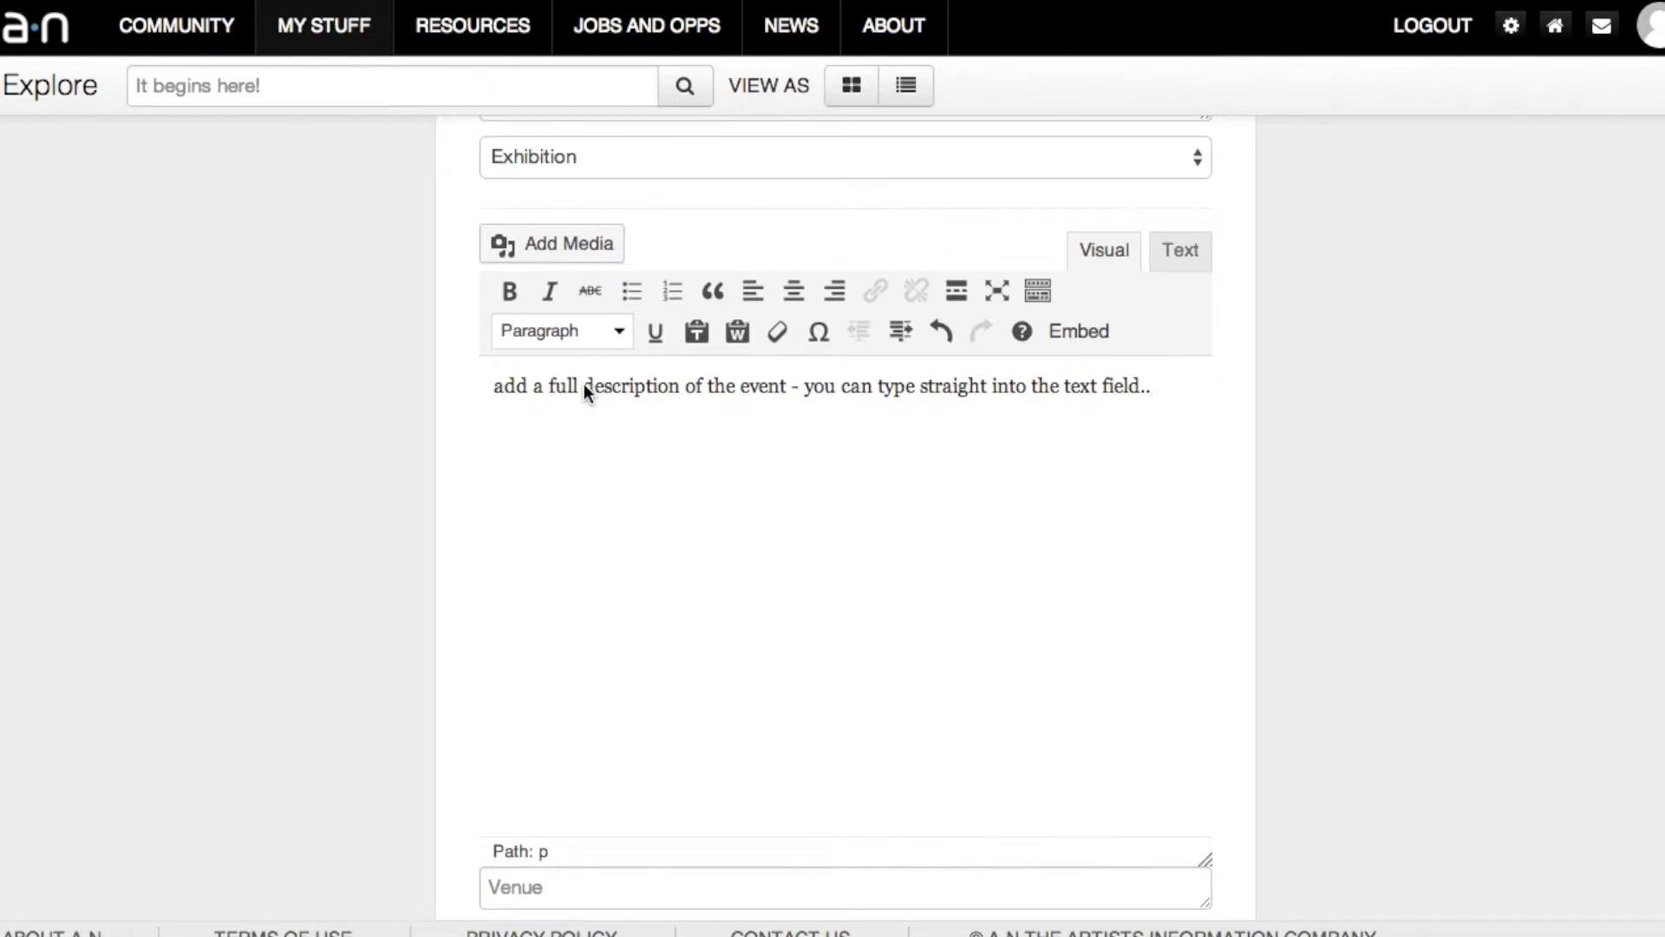
Step: Bold 'description' and link 'event' to a-n.couk/events with the title 'a-n Events'
left_click_drag(585, 384, 679, 385)
left_click(509, 294)
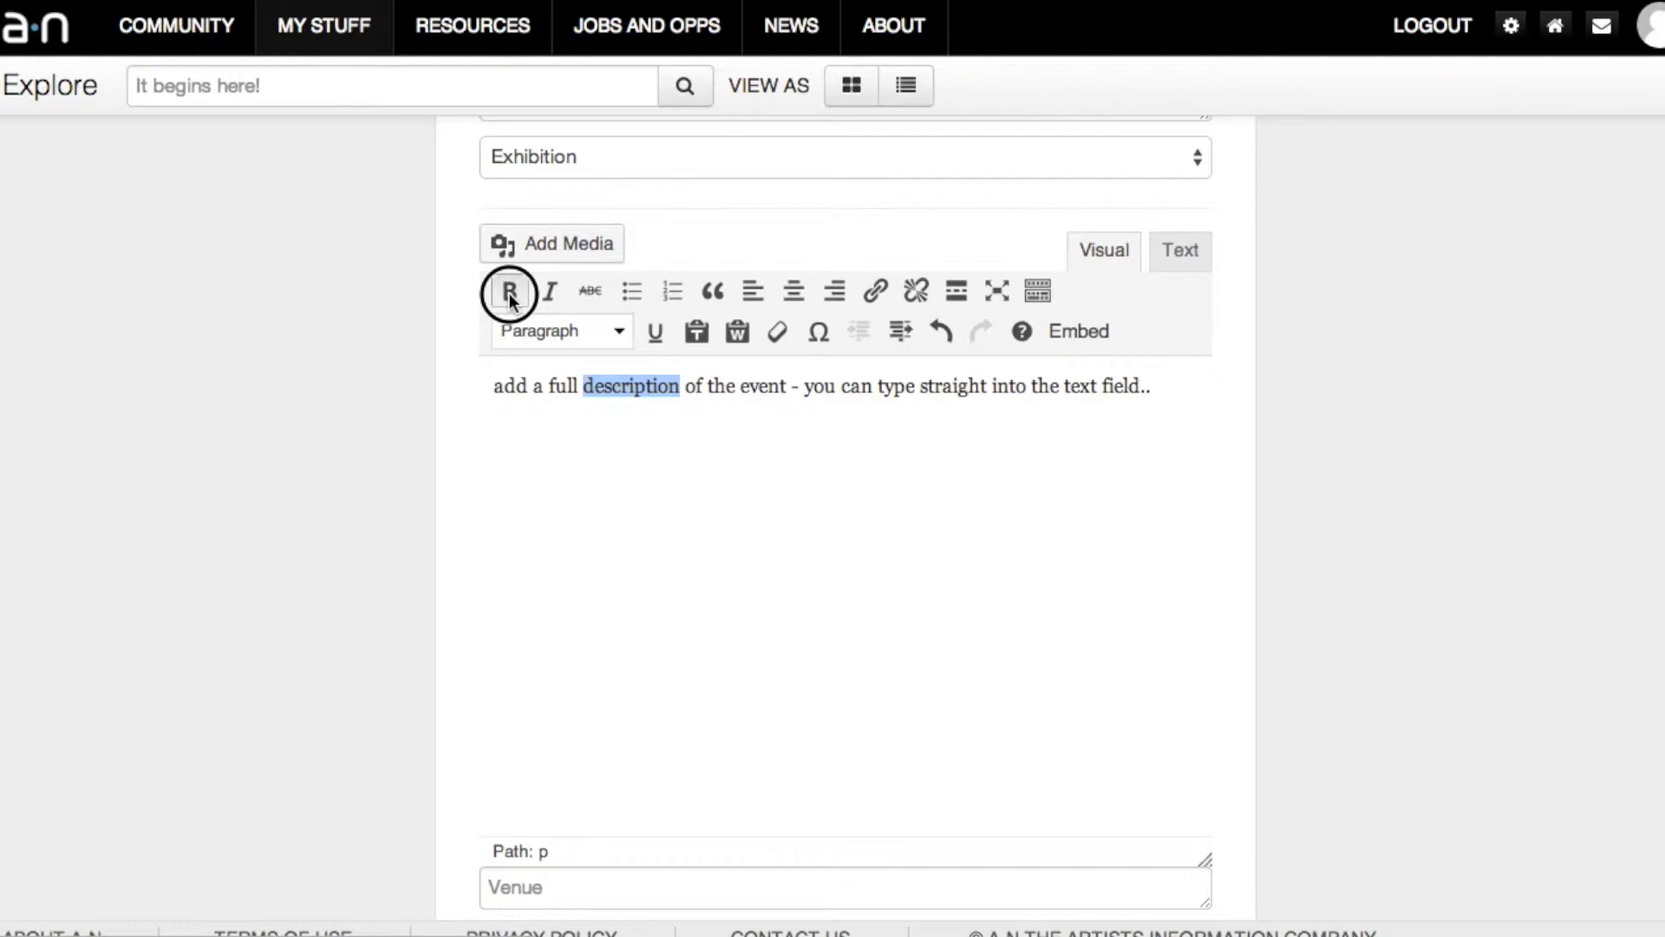
left_click_drag(762, 386, 804, 387)
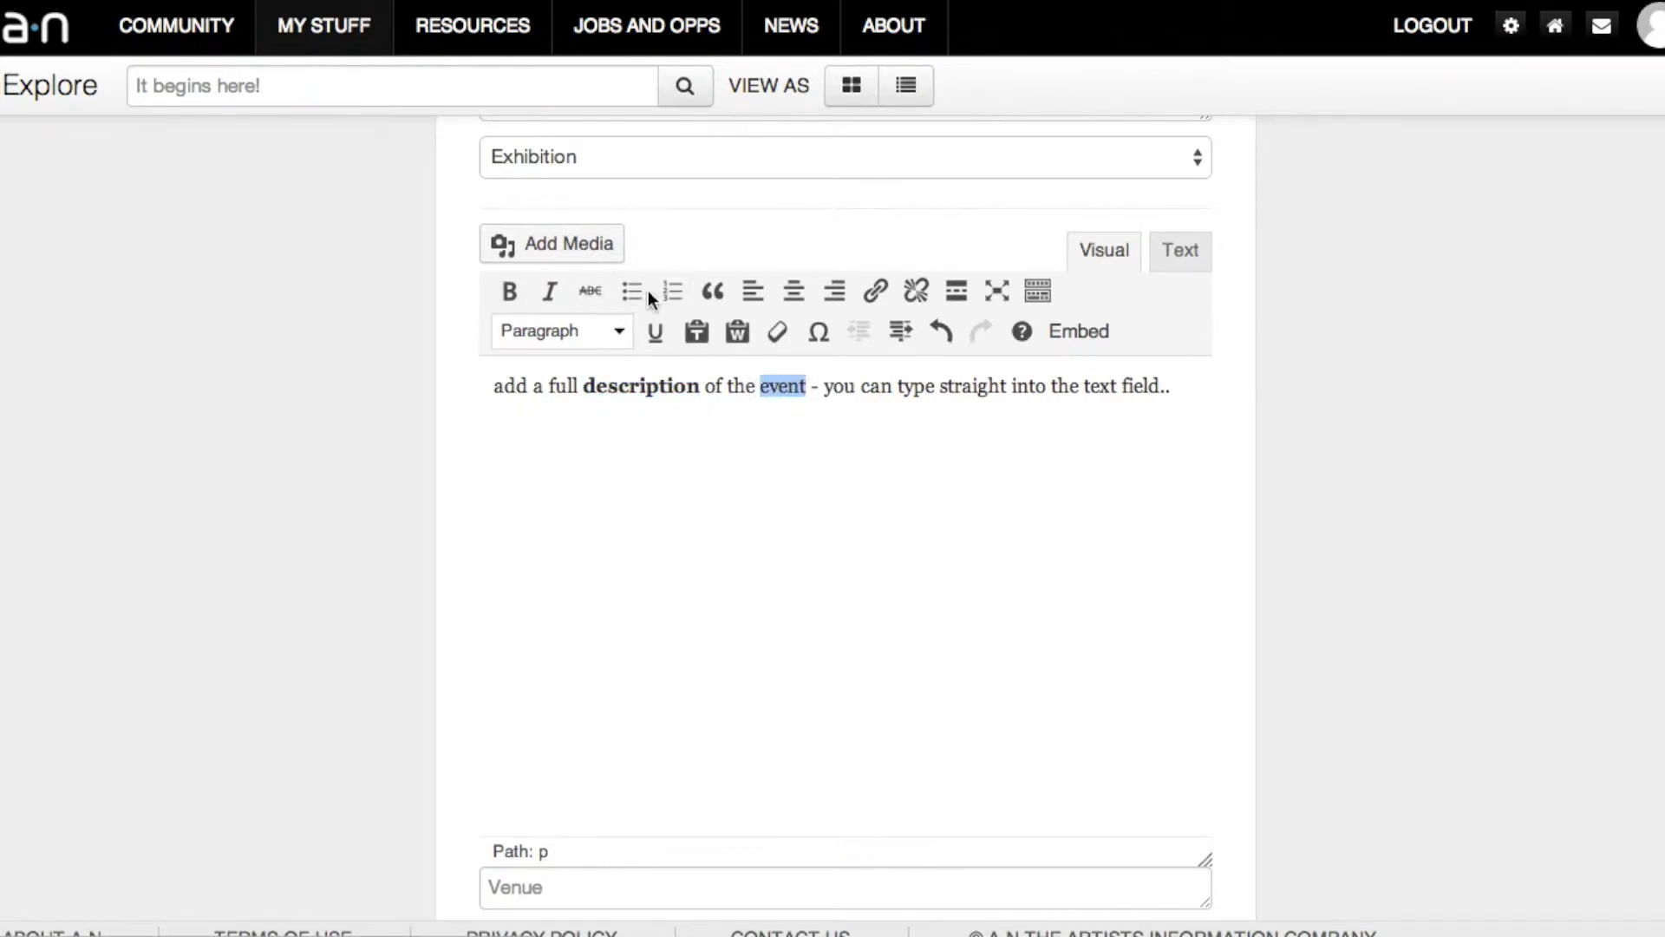
left_click(877, 289)
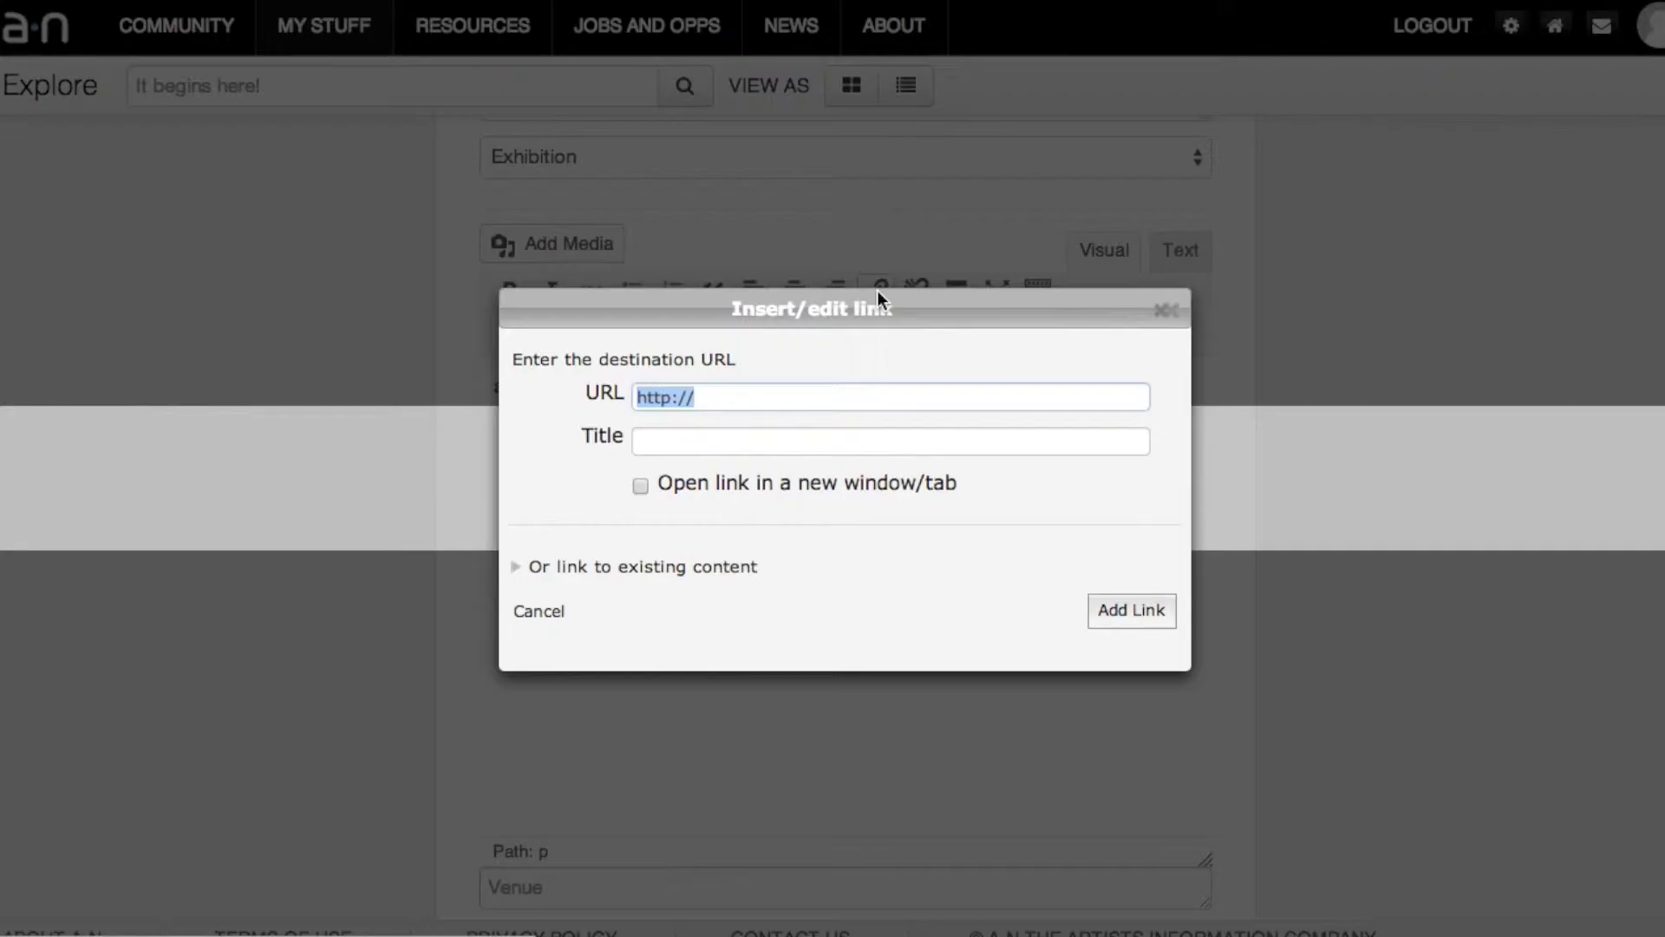
left_click(744, 392)
type("a-n.couk/events")
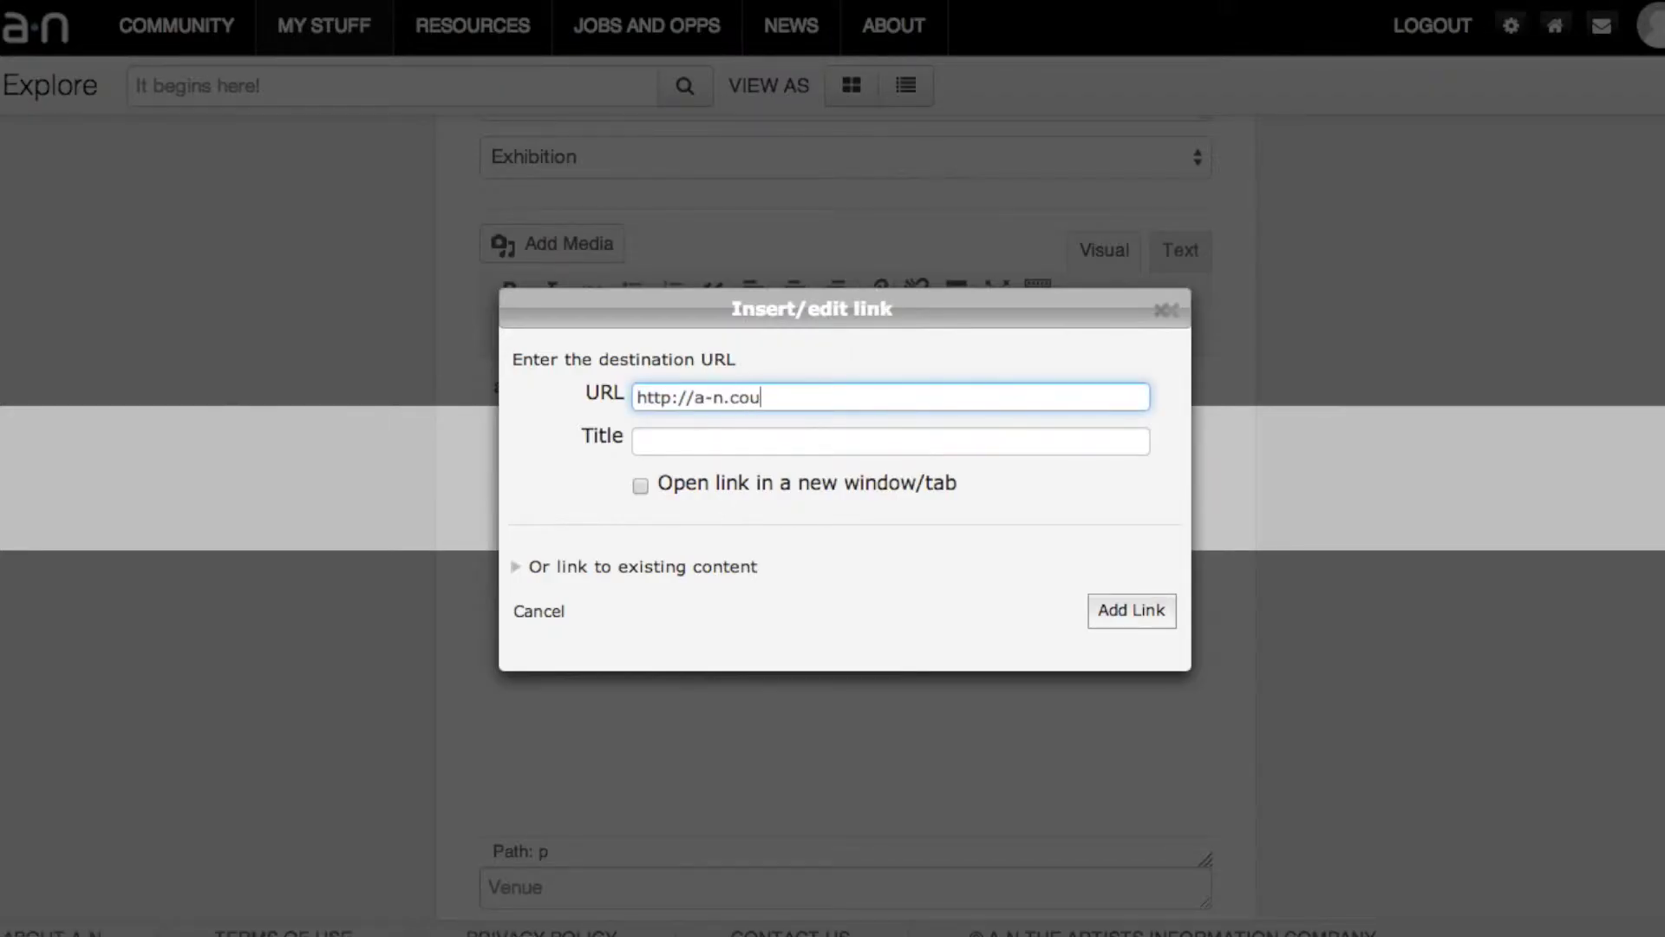
left_click(672, 453)
type("a-n Events")
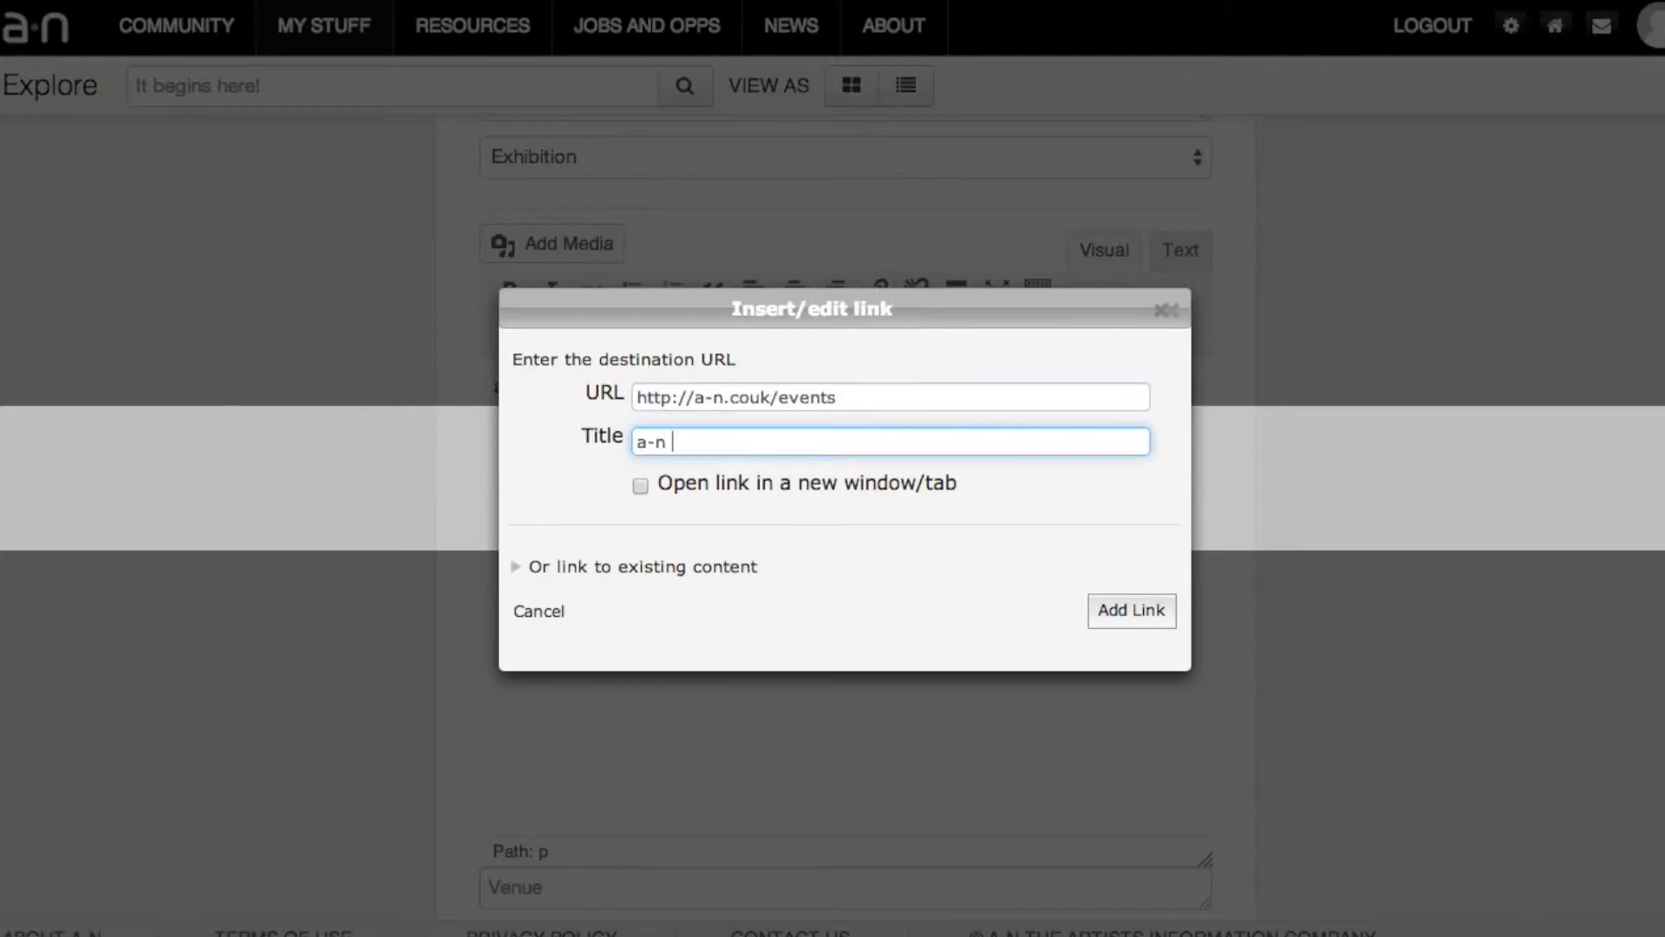
left_click(1116, 627)
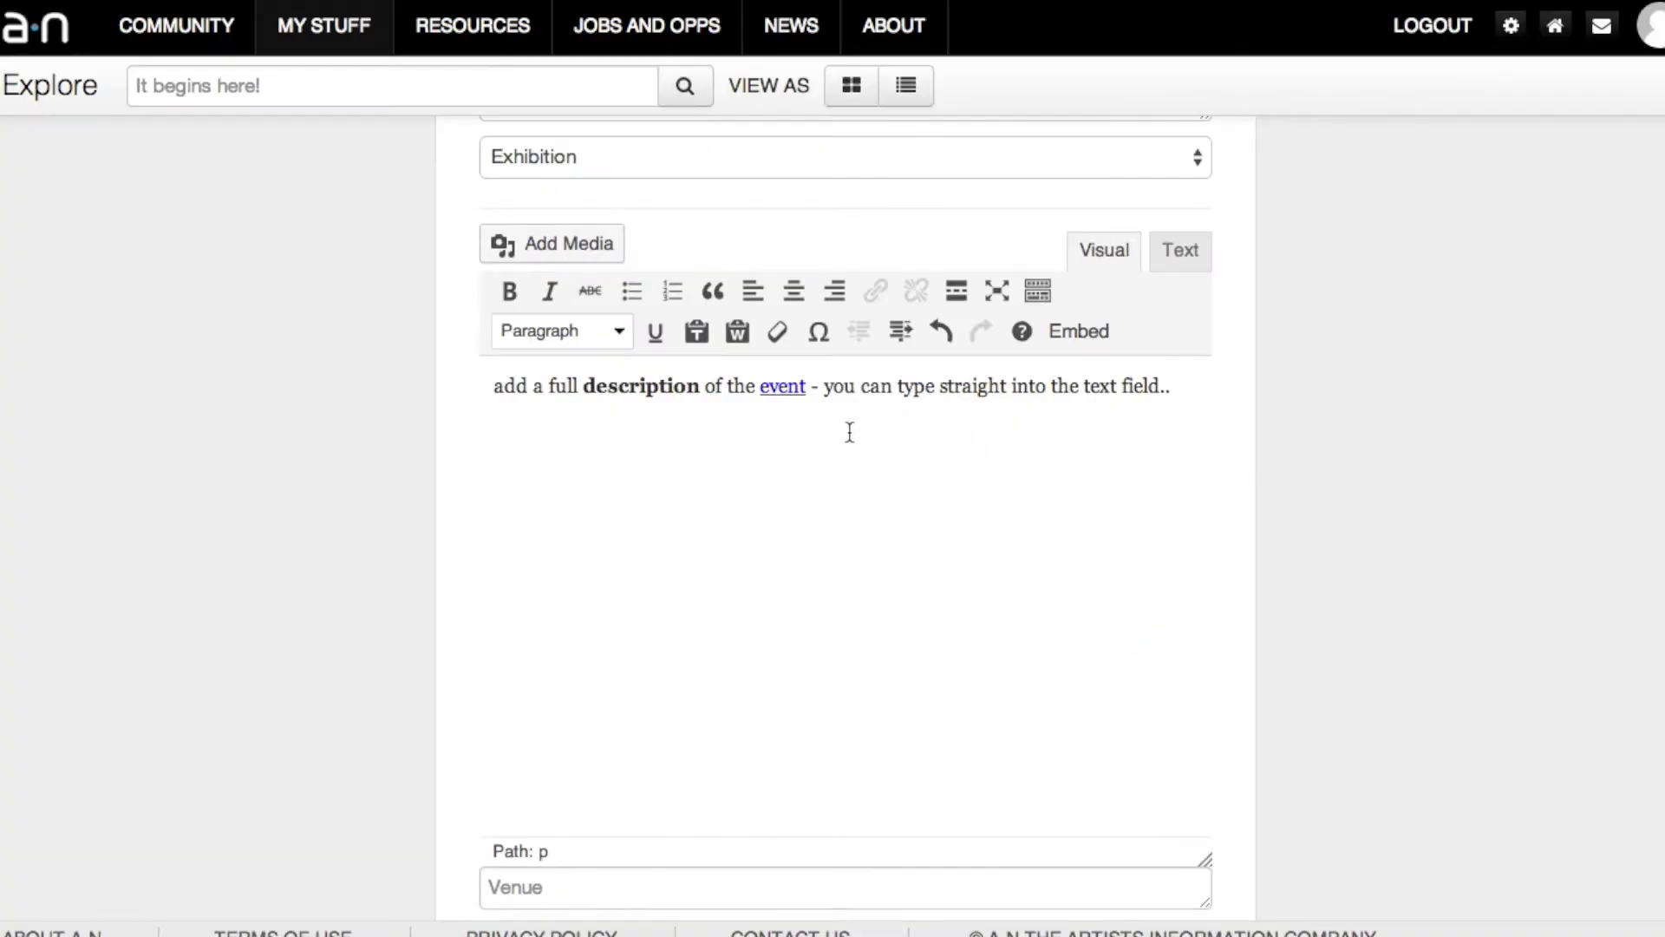
Step: Paste the prepared Book Art flip-book paragraph into the description as plain text
left_click(697, 332)
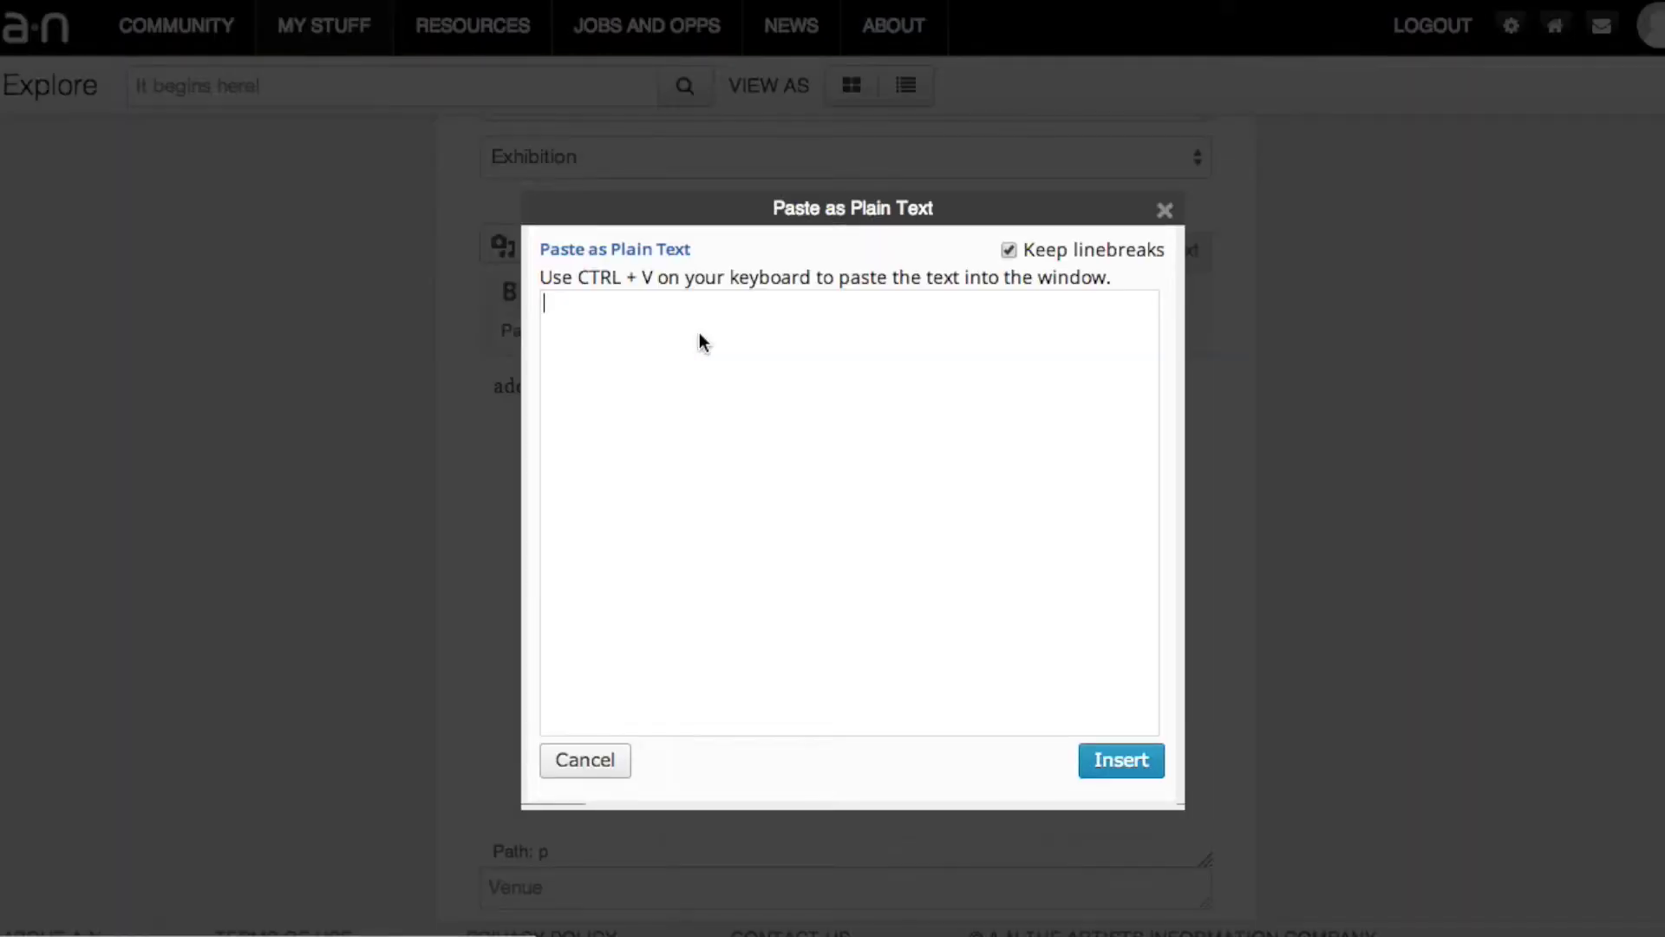
type("Within the library there are twelve special Book Art books which each contain a unique hand drawn animation for you to find and enjoy. The flip books are located amongst existing library books and are identifiable with the Book Art logo & bookmark. Browse the list of books below and see how many you can find! If you need some assistance to find one of the books please ask a member of staff.")
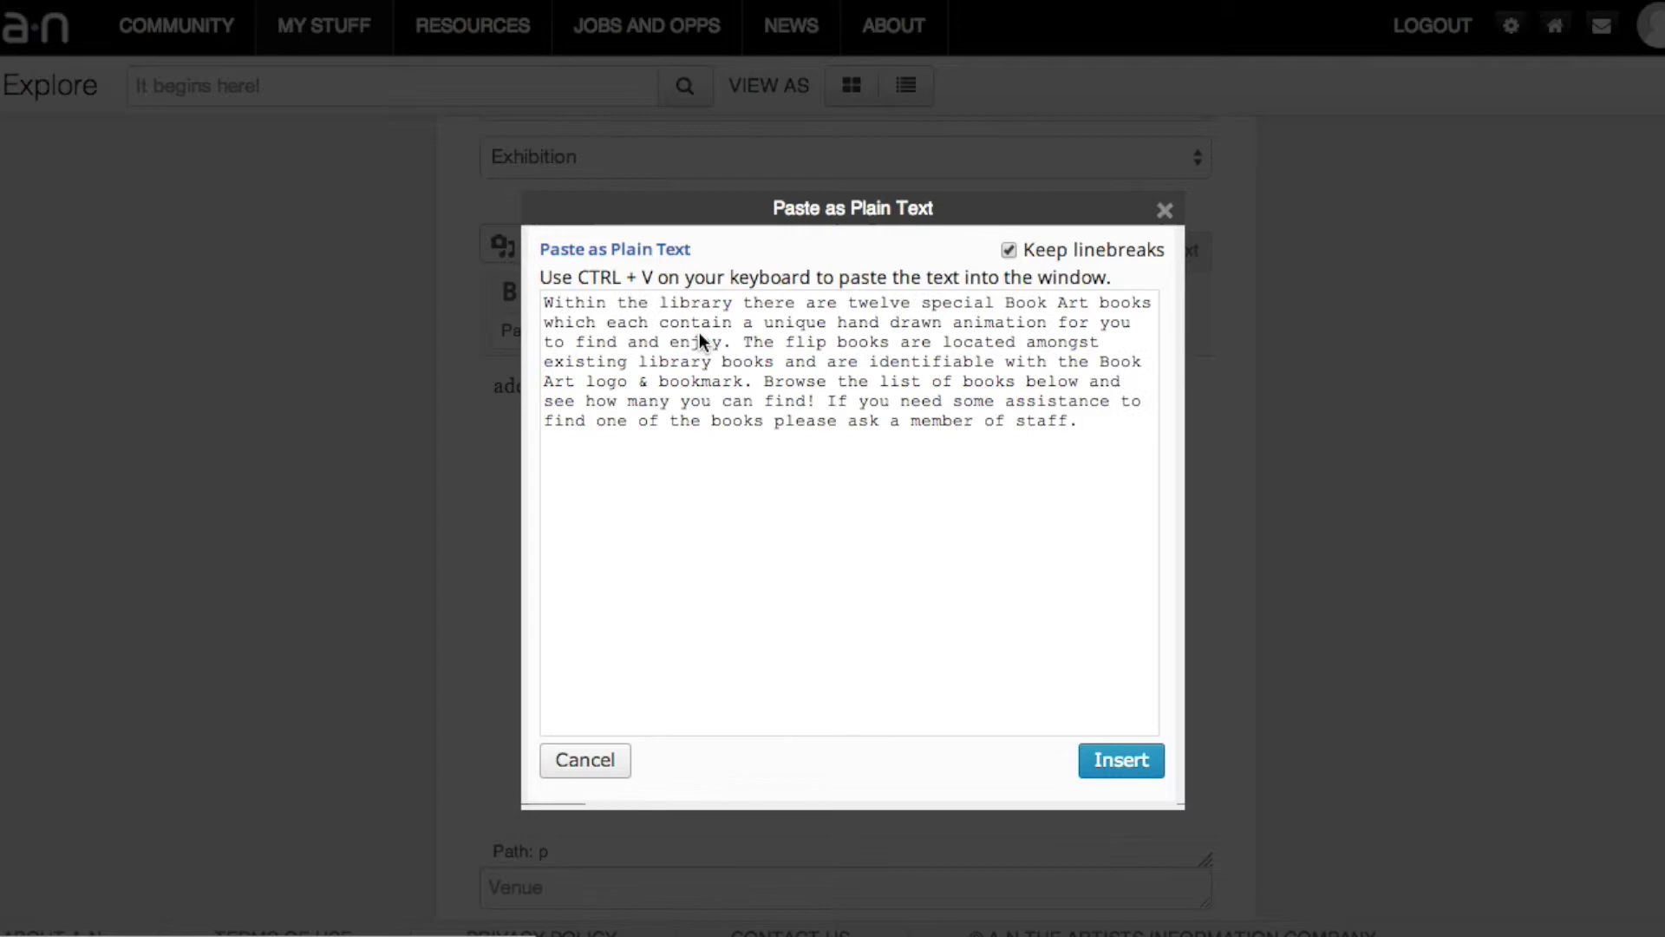
left_click(1107, 763)
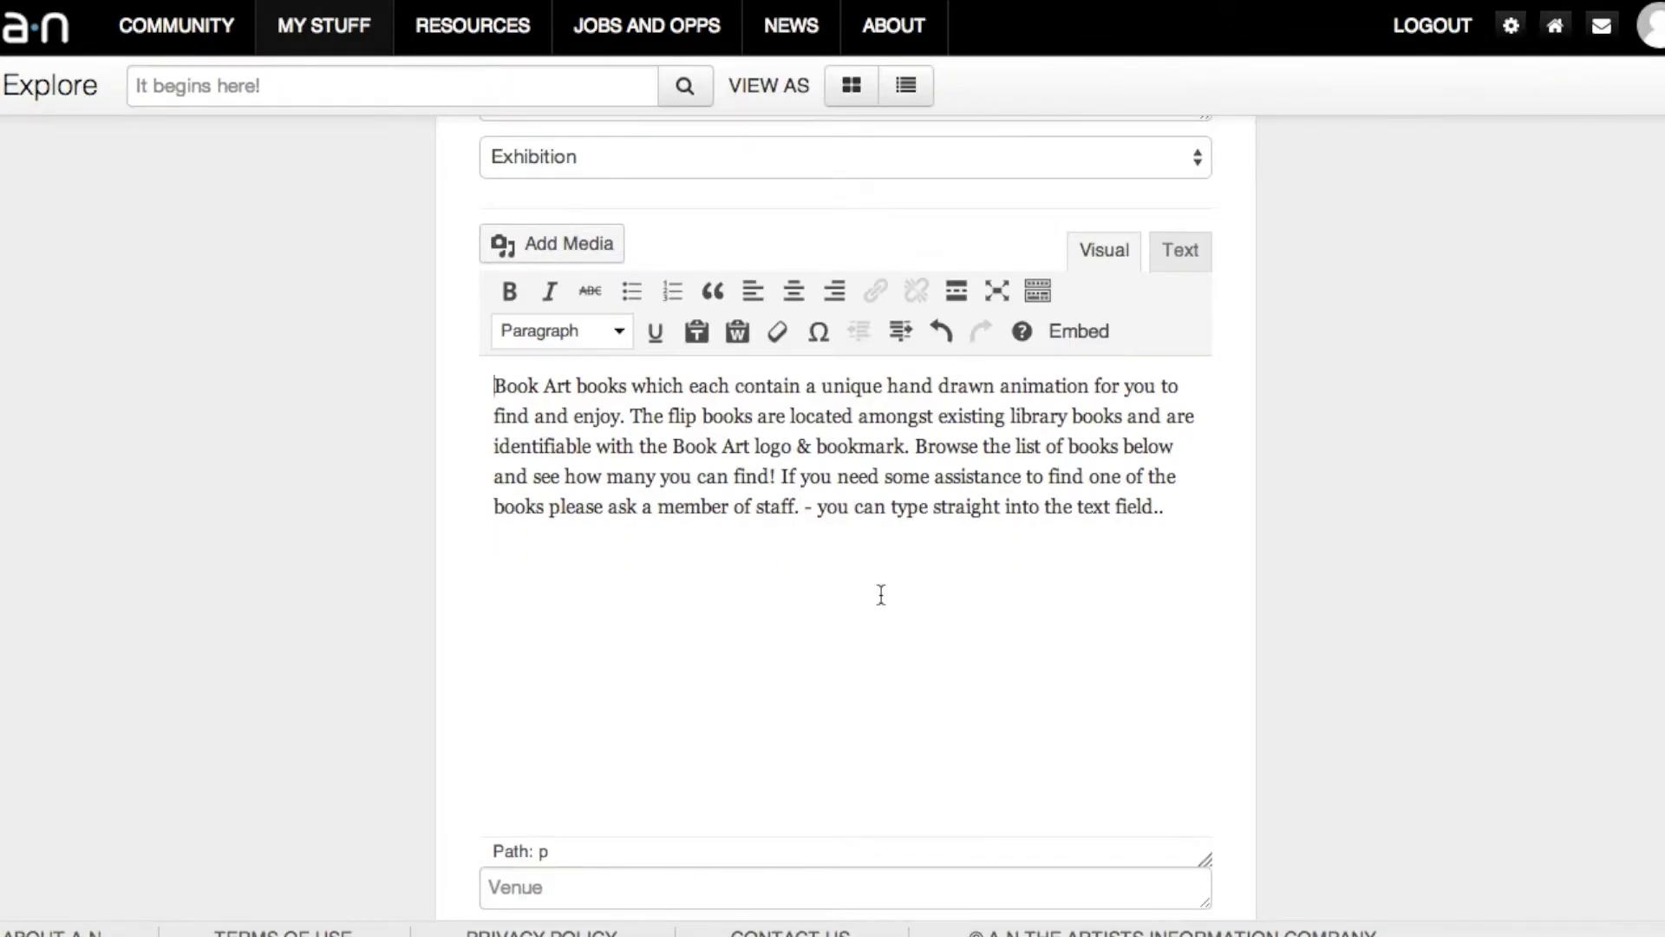
Step: Delete the leftover sentence after 'staff.' at the end of the description
left_click(1182, 251)
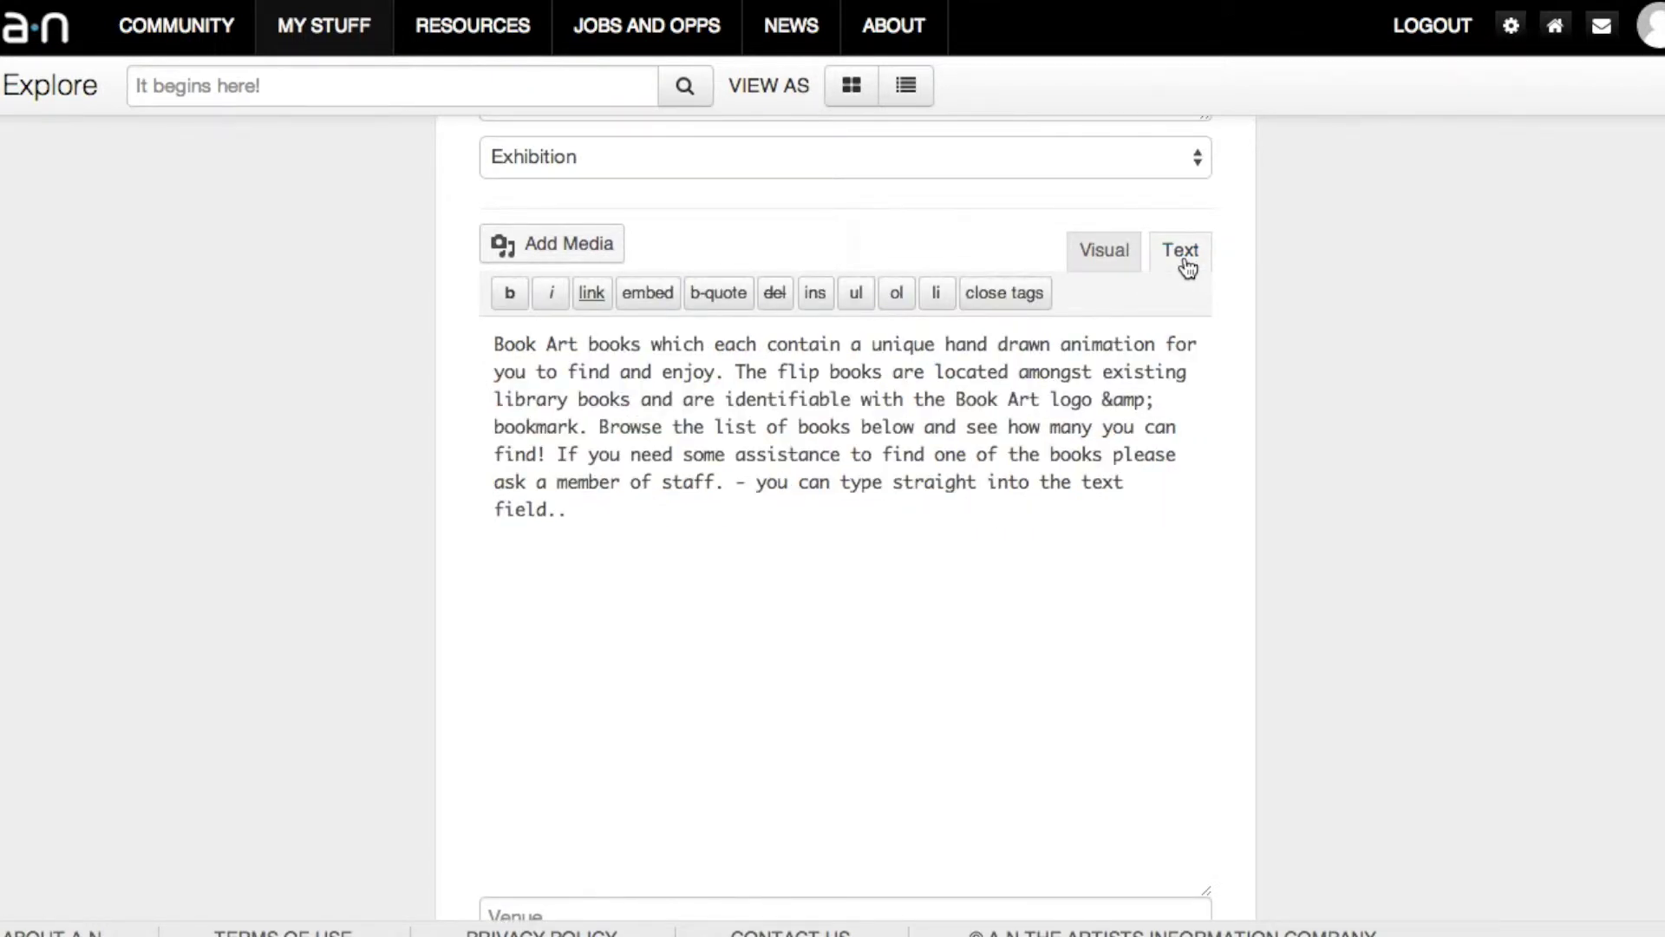
left_click(1102, 259)
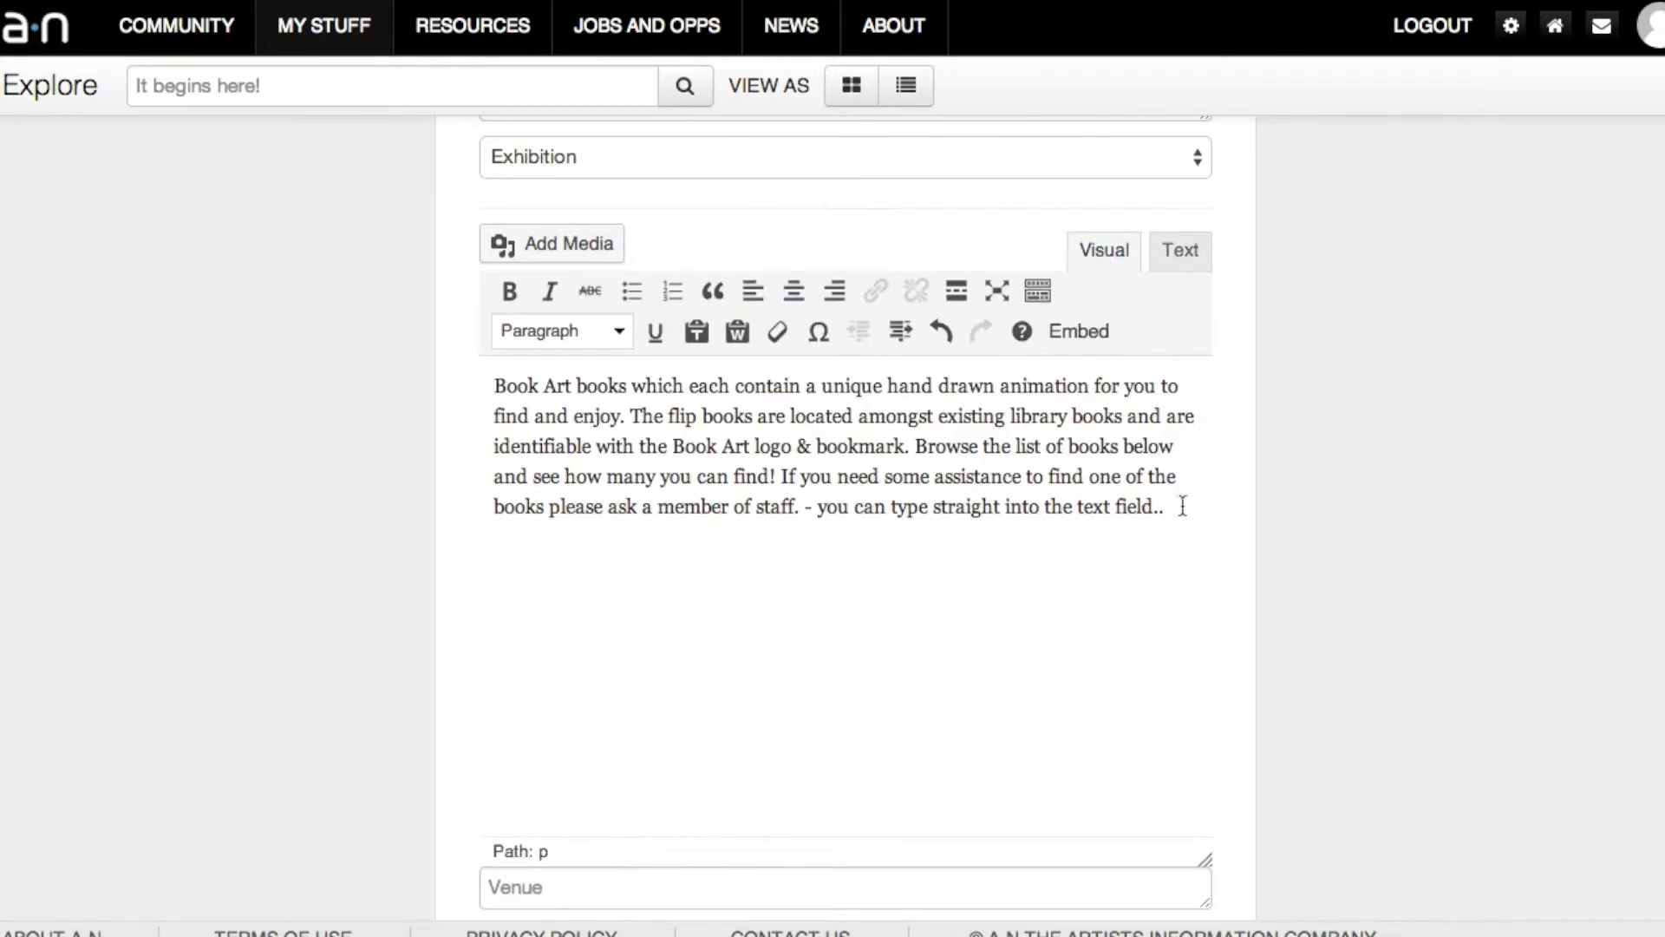
left_click_drag(1165, 506, 806, 512)
key("BackSpace")
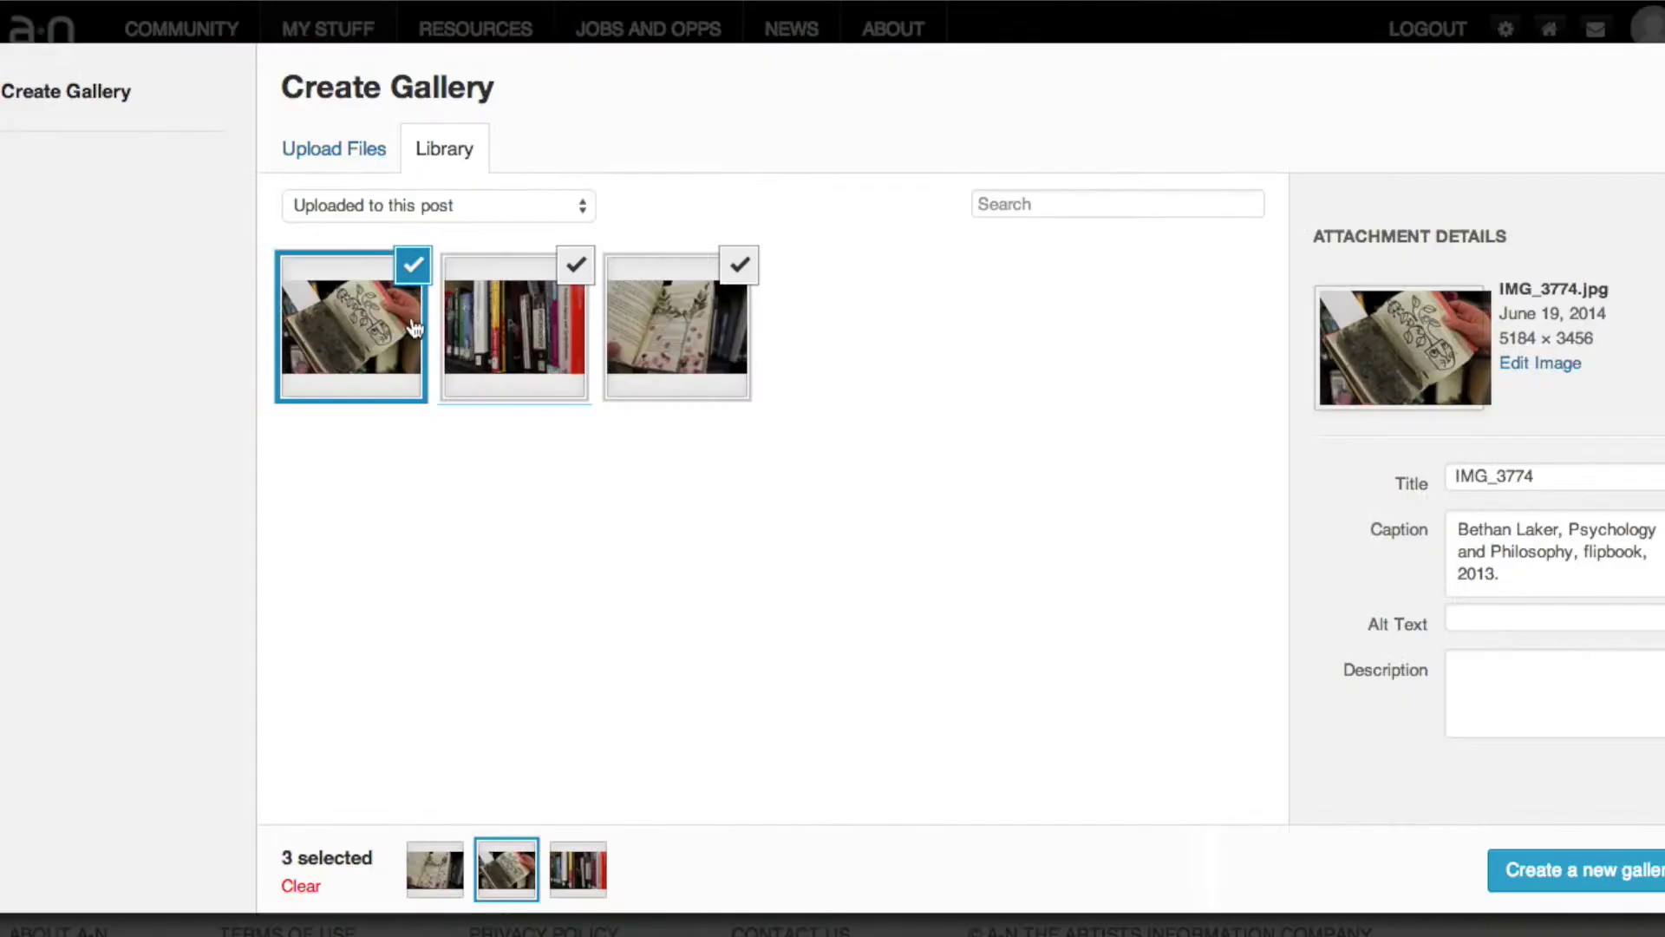
Step: Insert a gallery of the three flipbook photos and move it above the Book Art paragraph
left_click(555, 339)
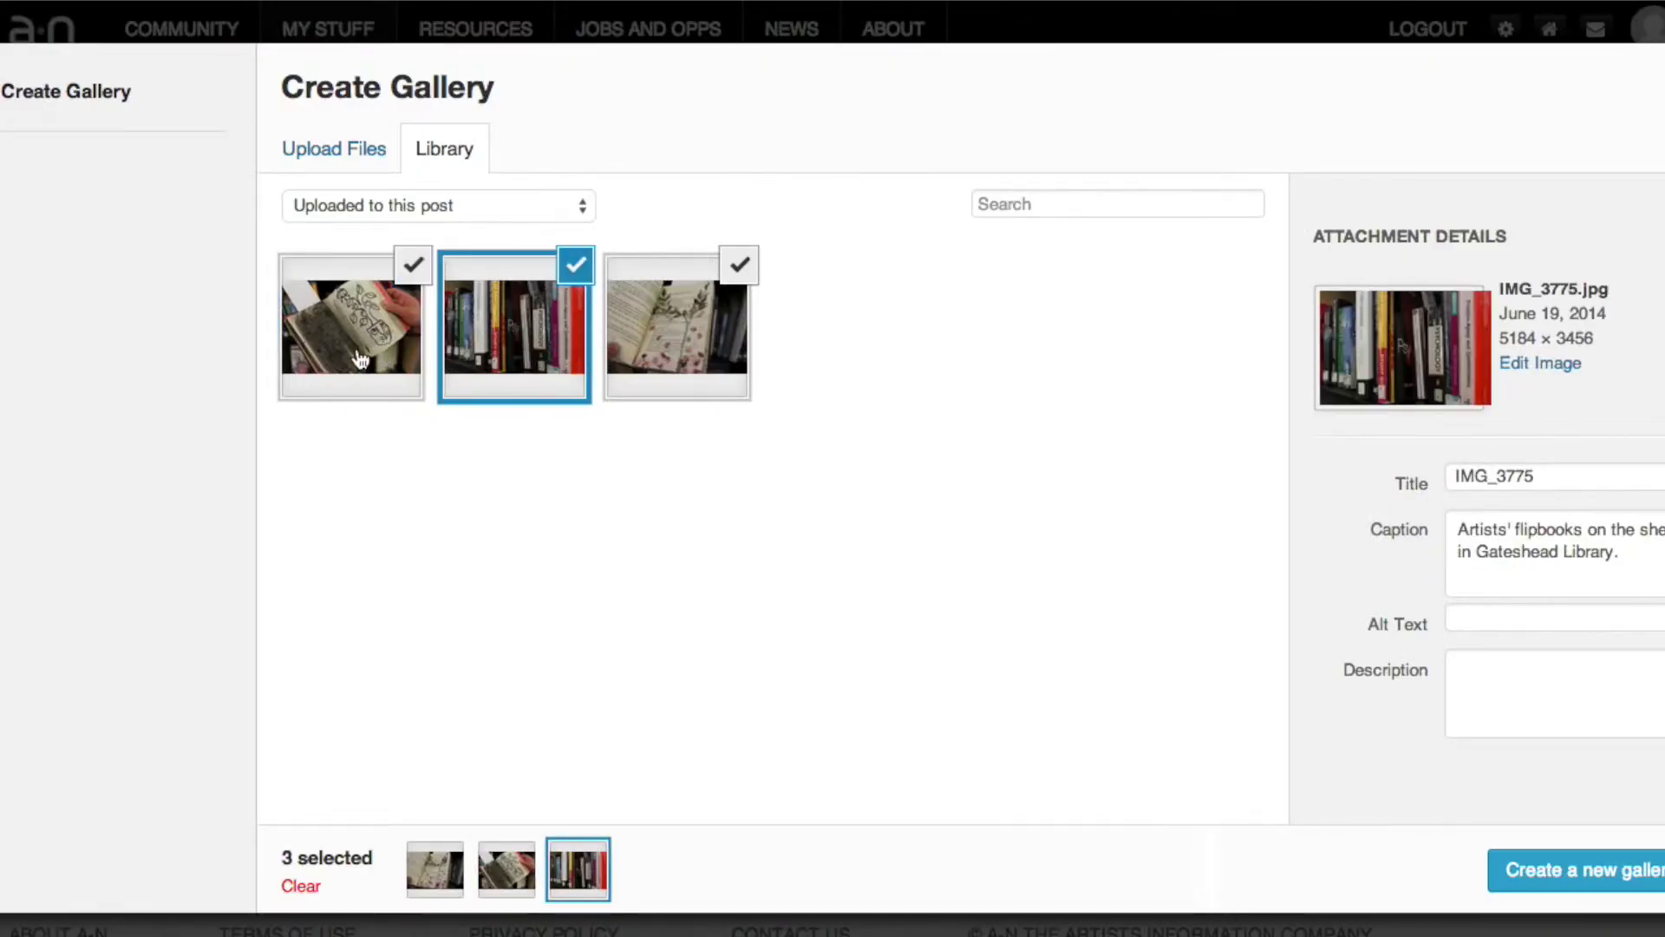
left_click(707, 359)
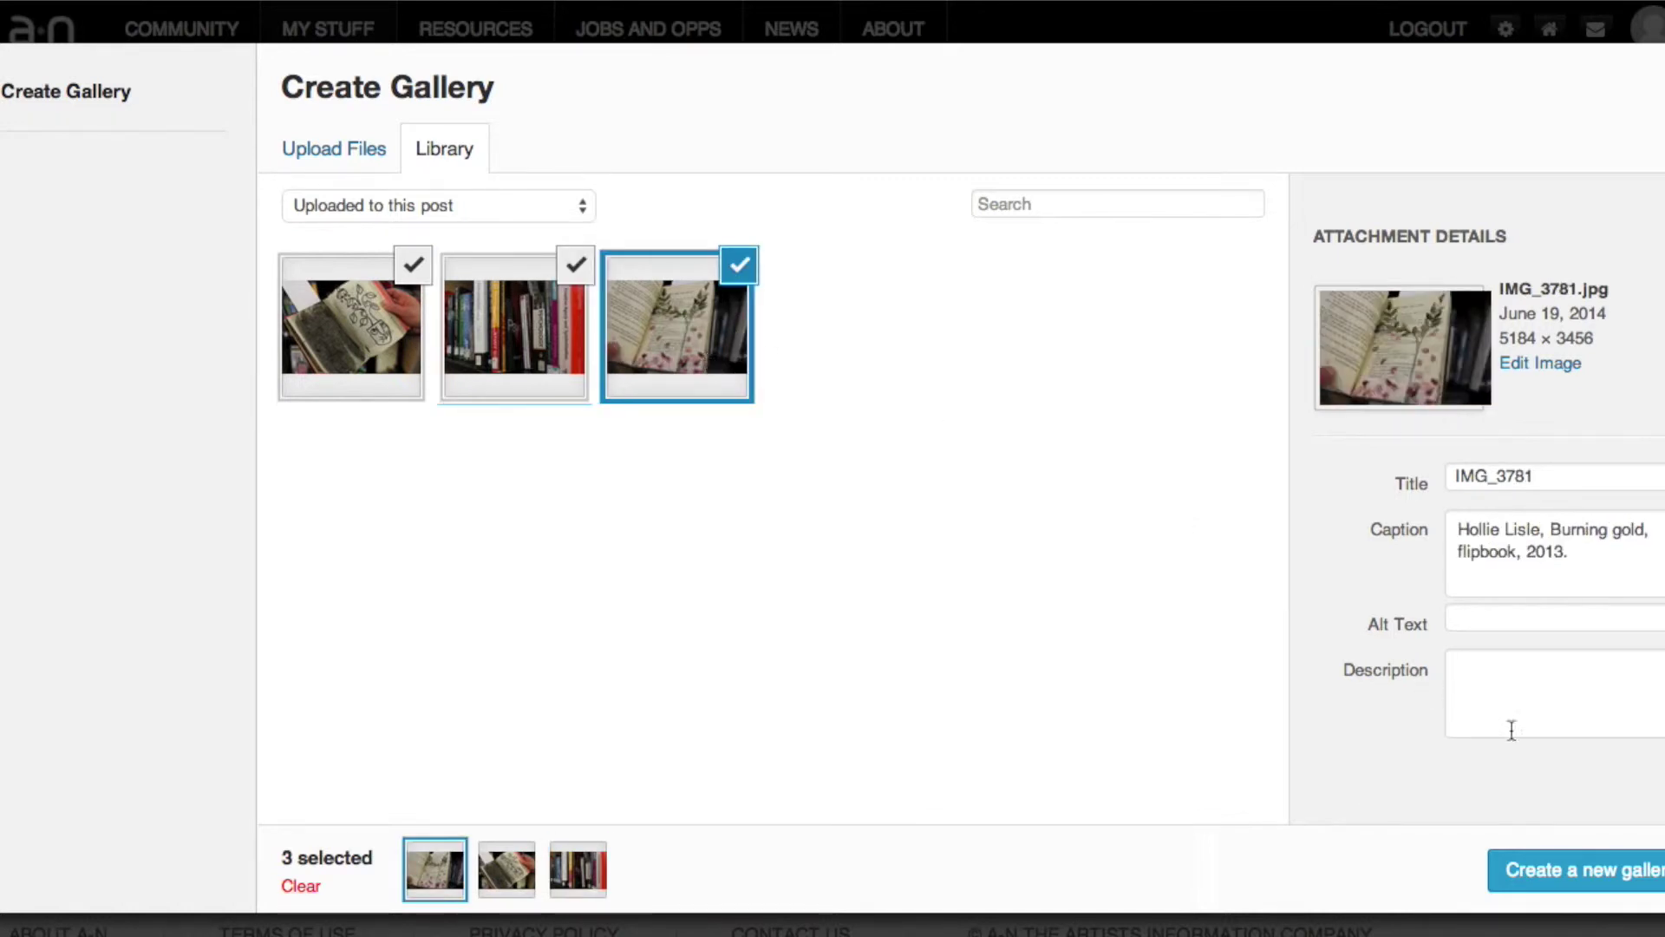
left_click(1588, 871)
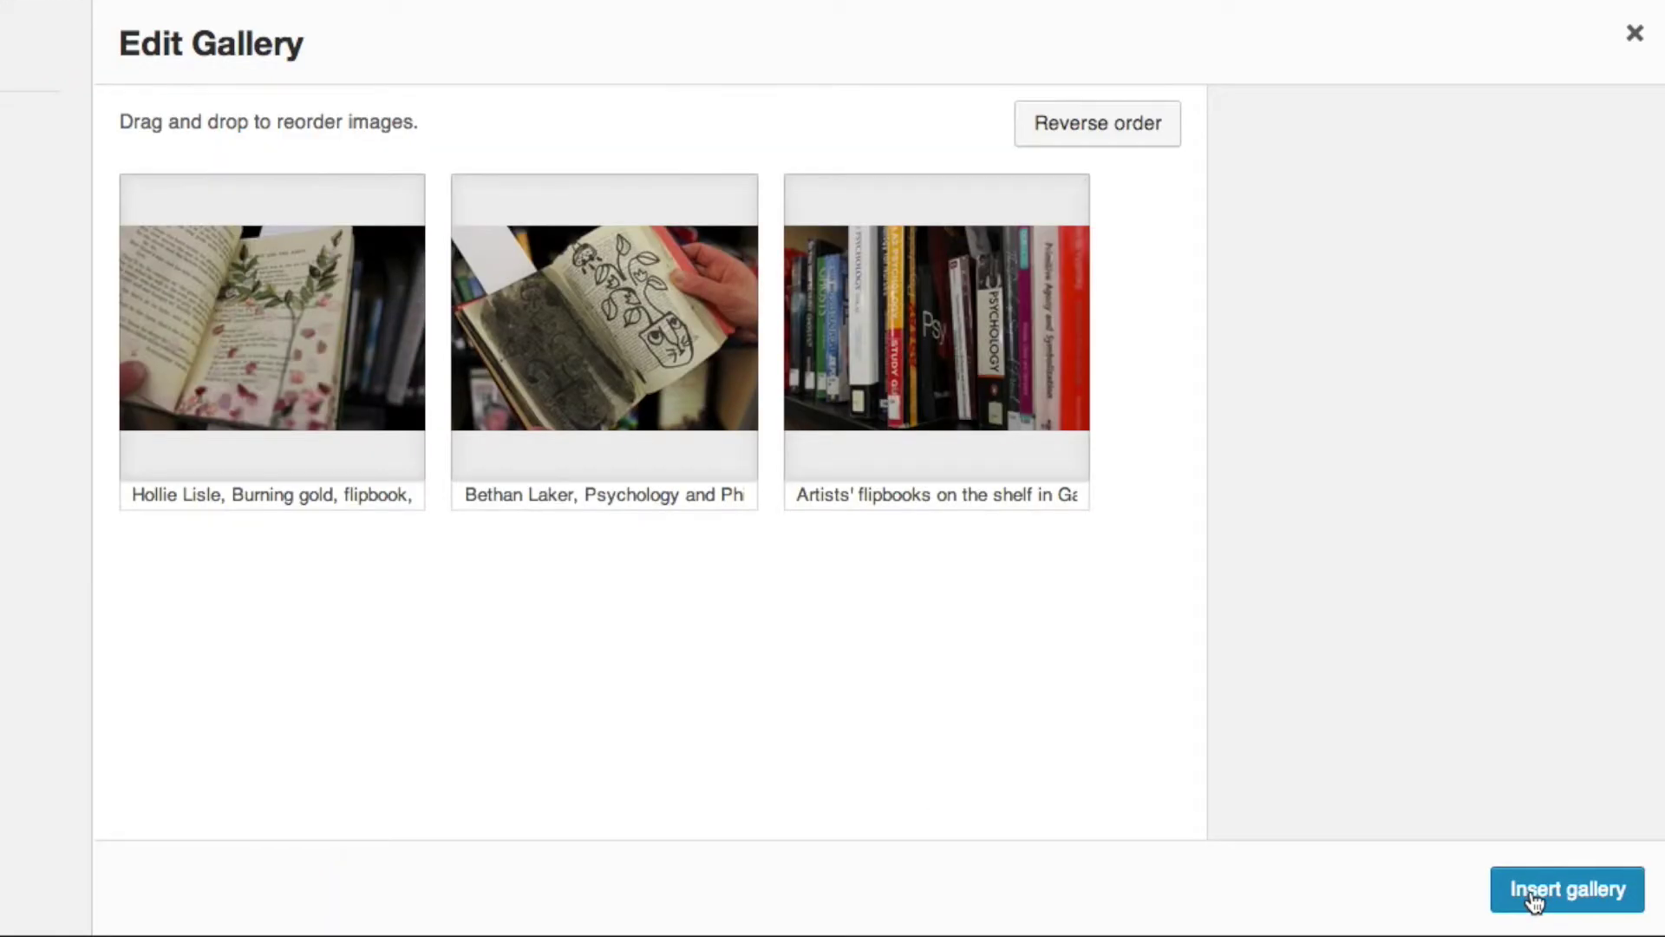
left_click(1533, 893)
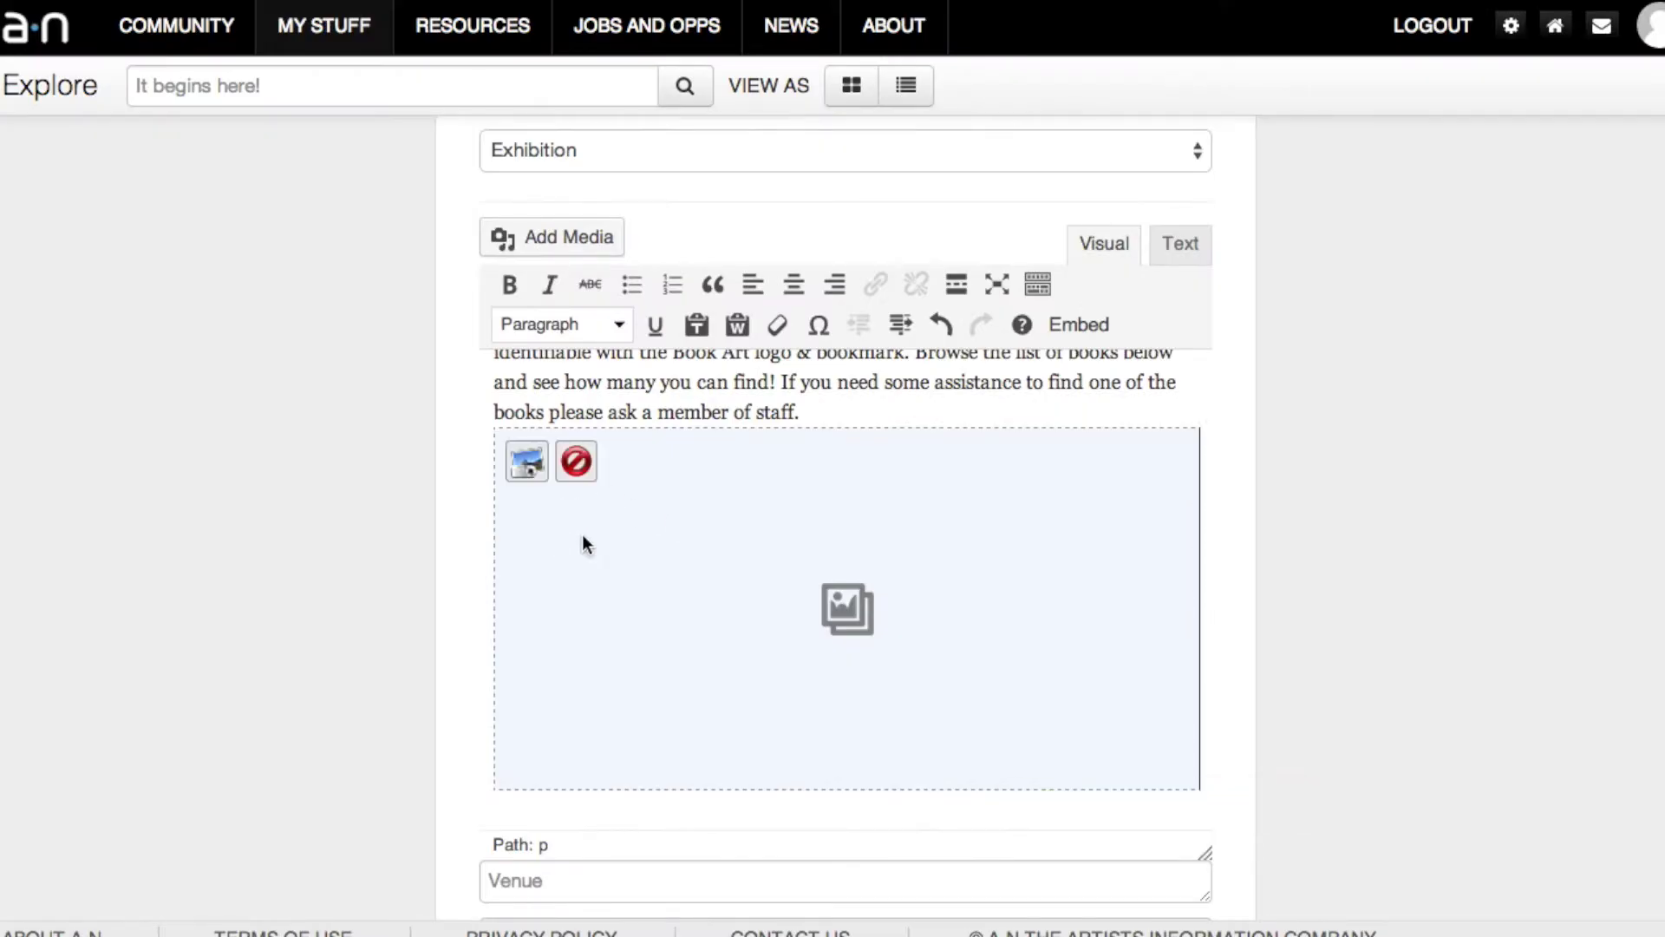
left_click(583, 542)
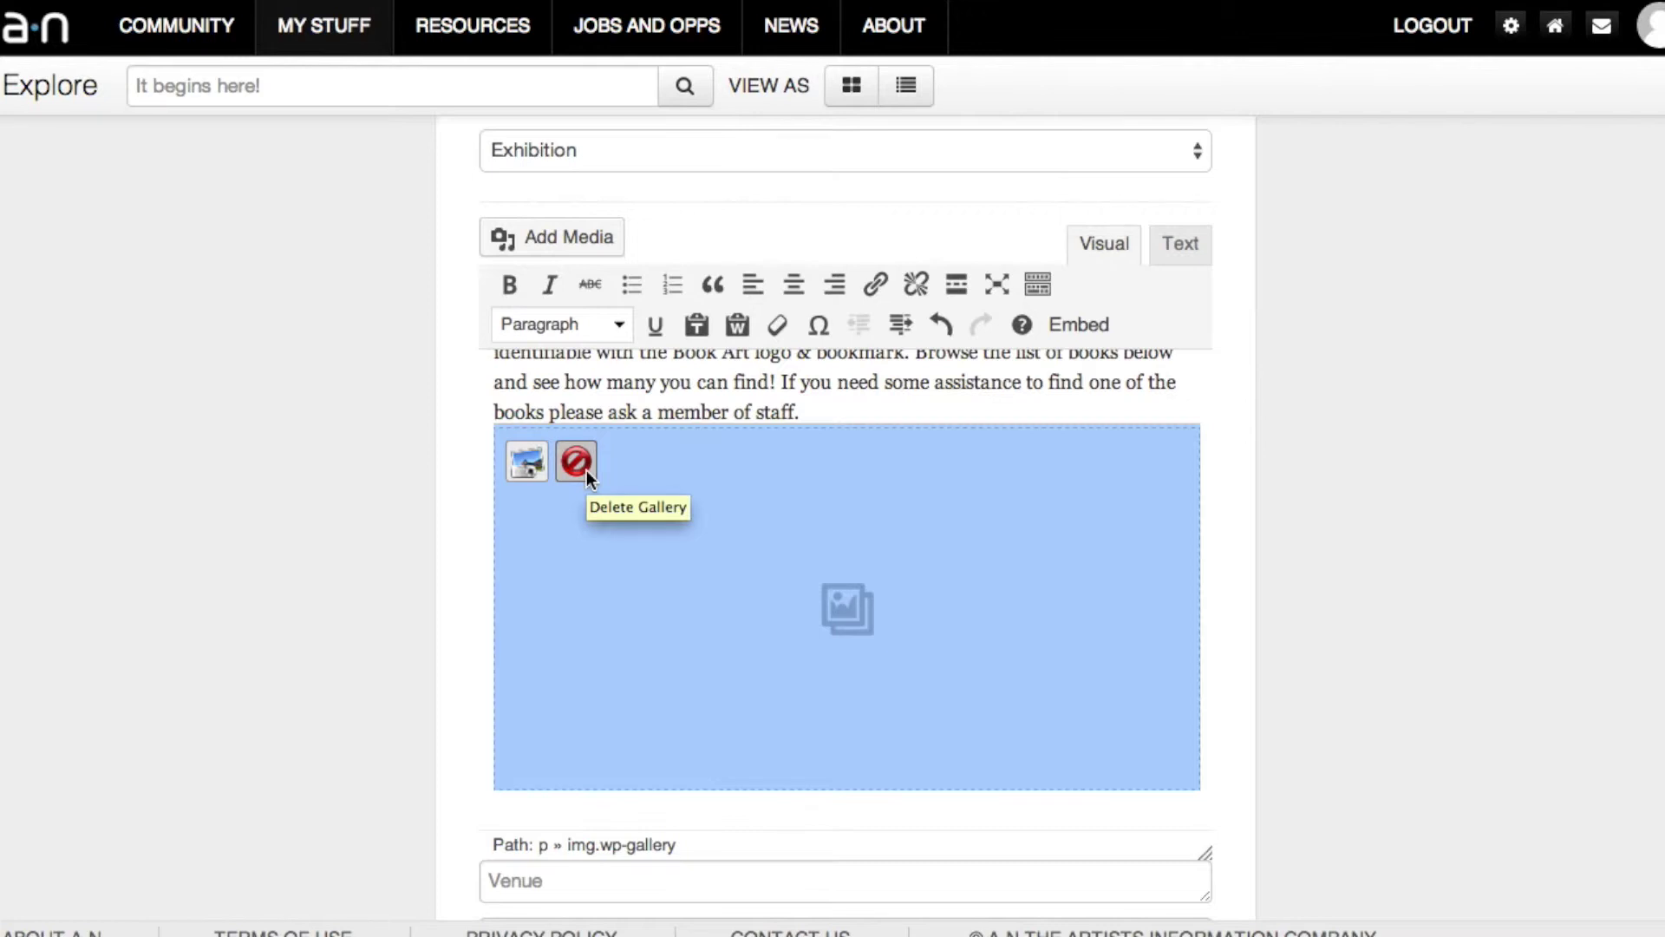
left_click_drag(602, 488, 496, 418)
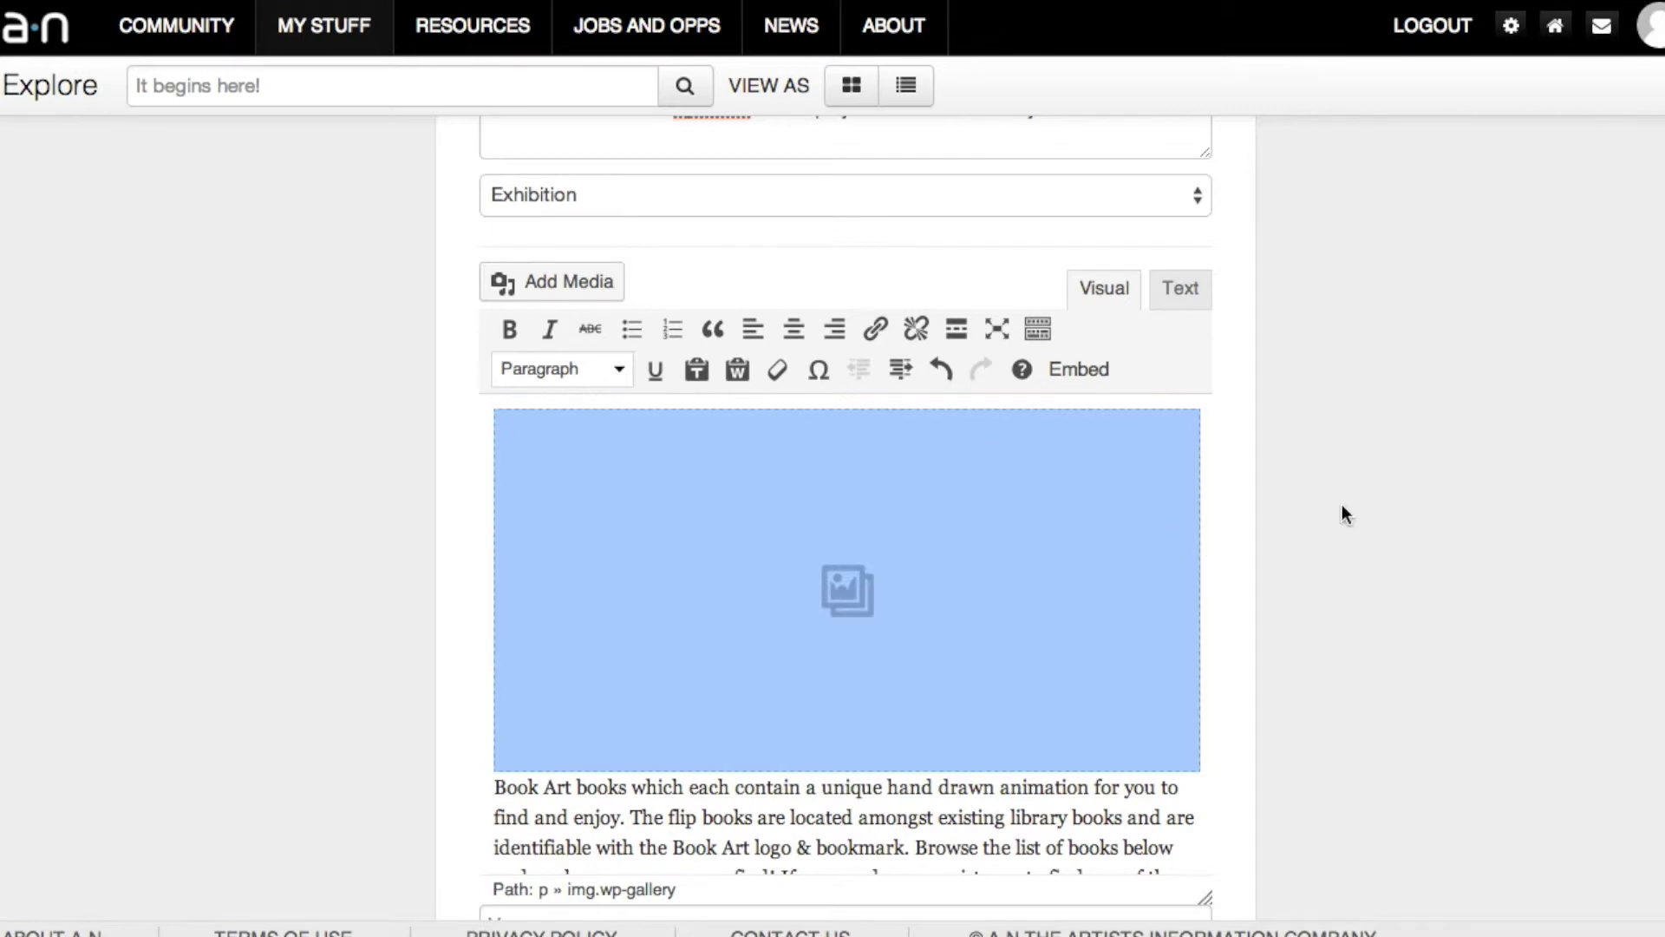
scroll(1342, 512, "down", 3)
scroll(1342, 507, "up", 10)
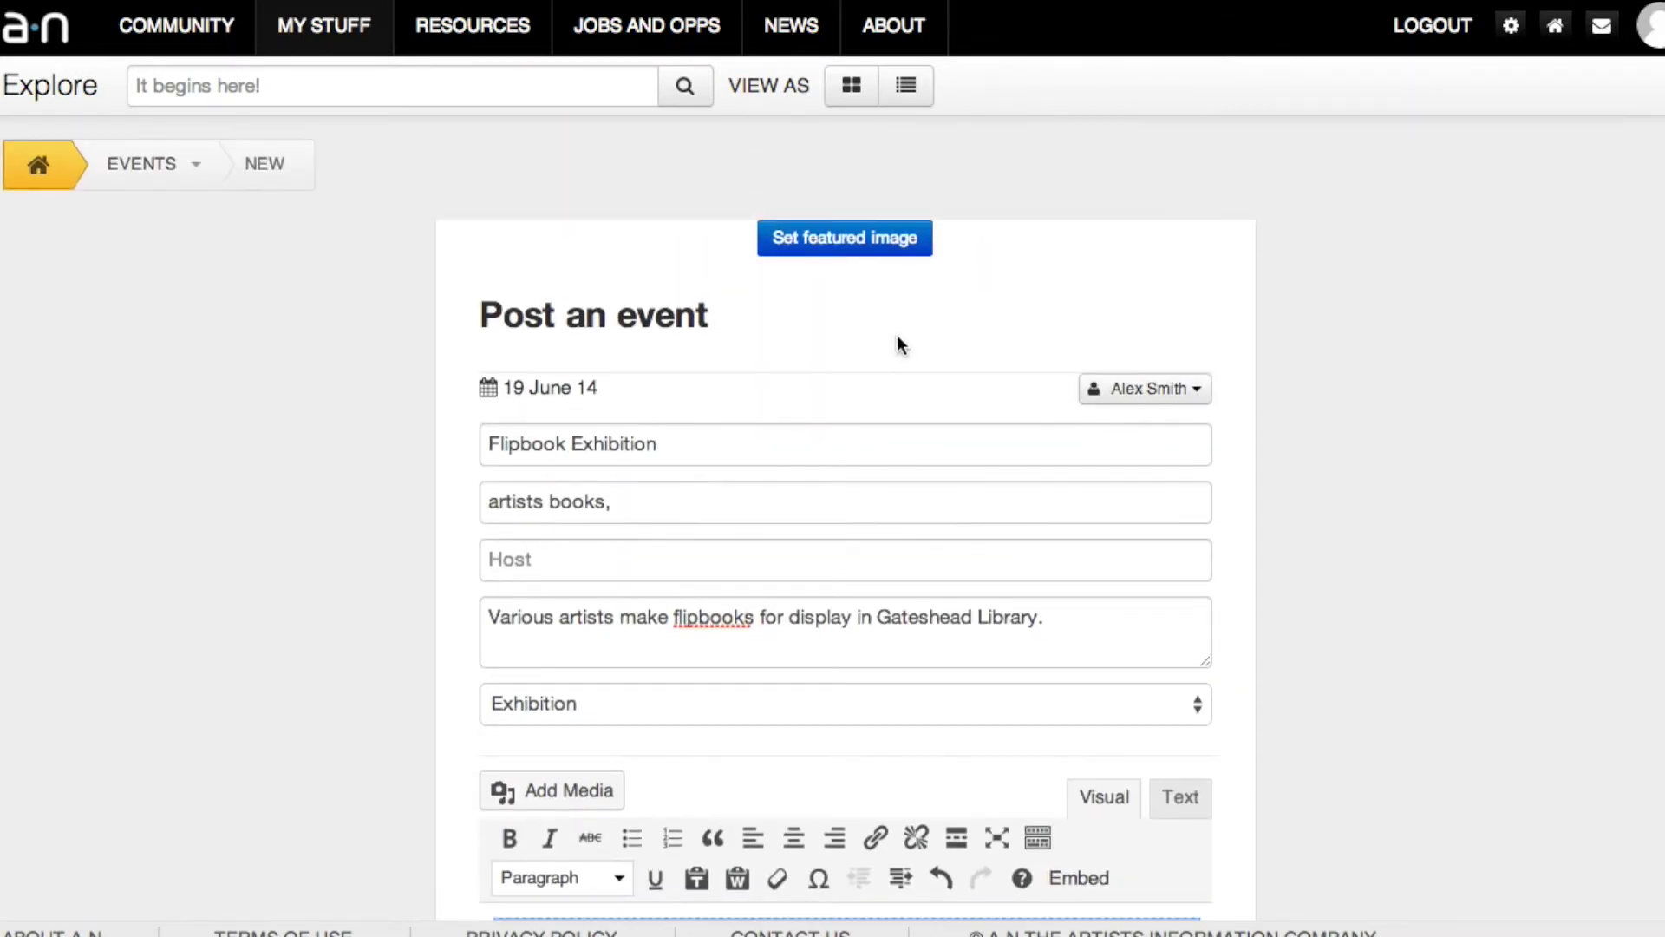
Step: Set the open-book-with-petals photo, IMG_3781, as the event's featured image
left_click(847, 236)
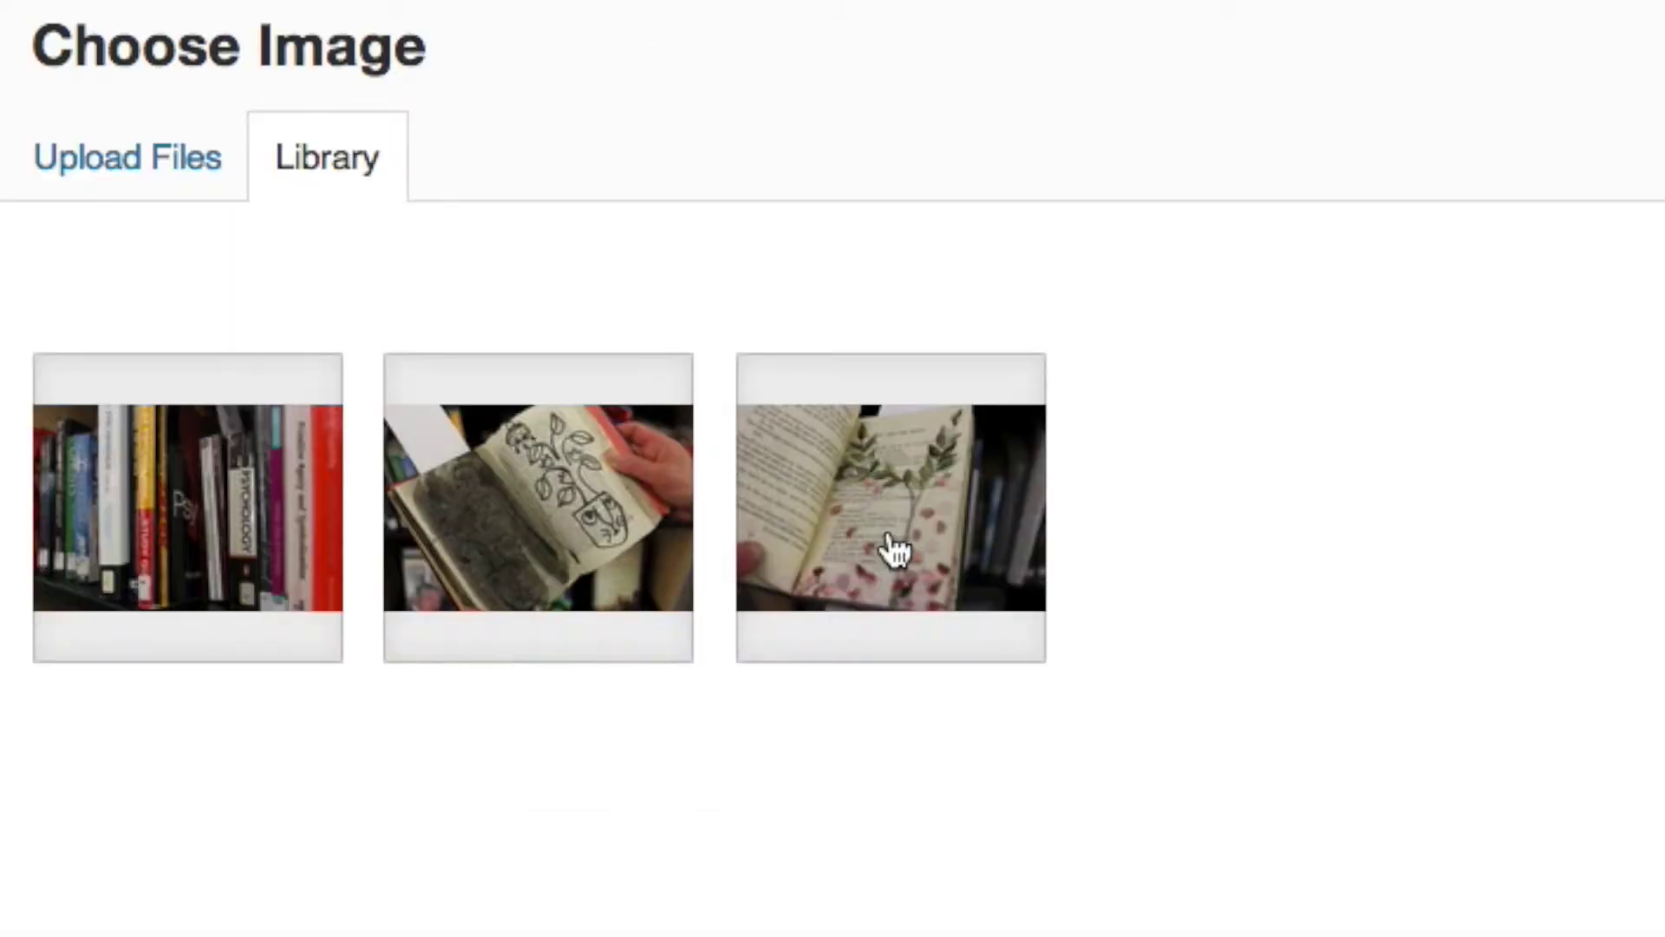
left_click(896, 549)
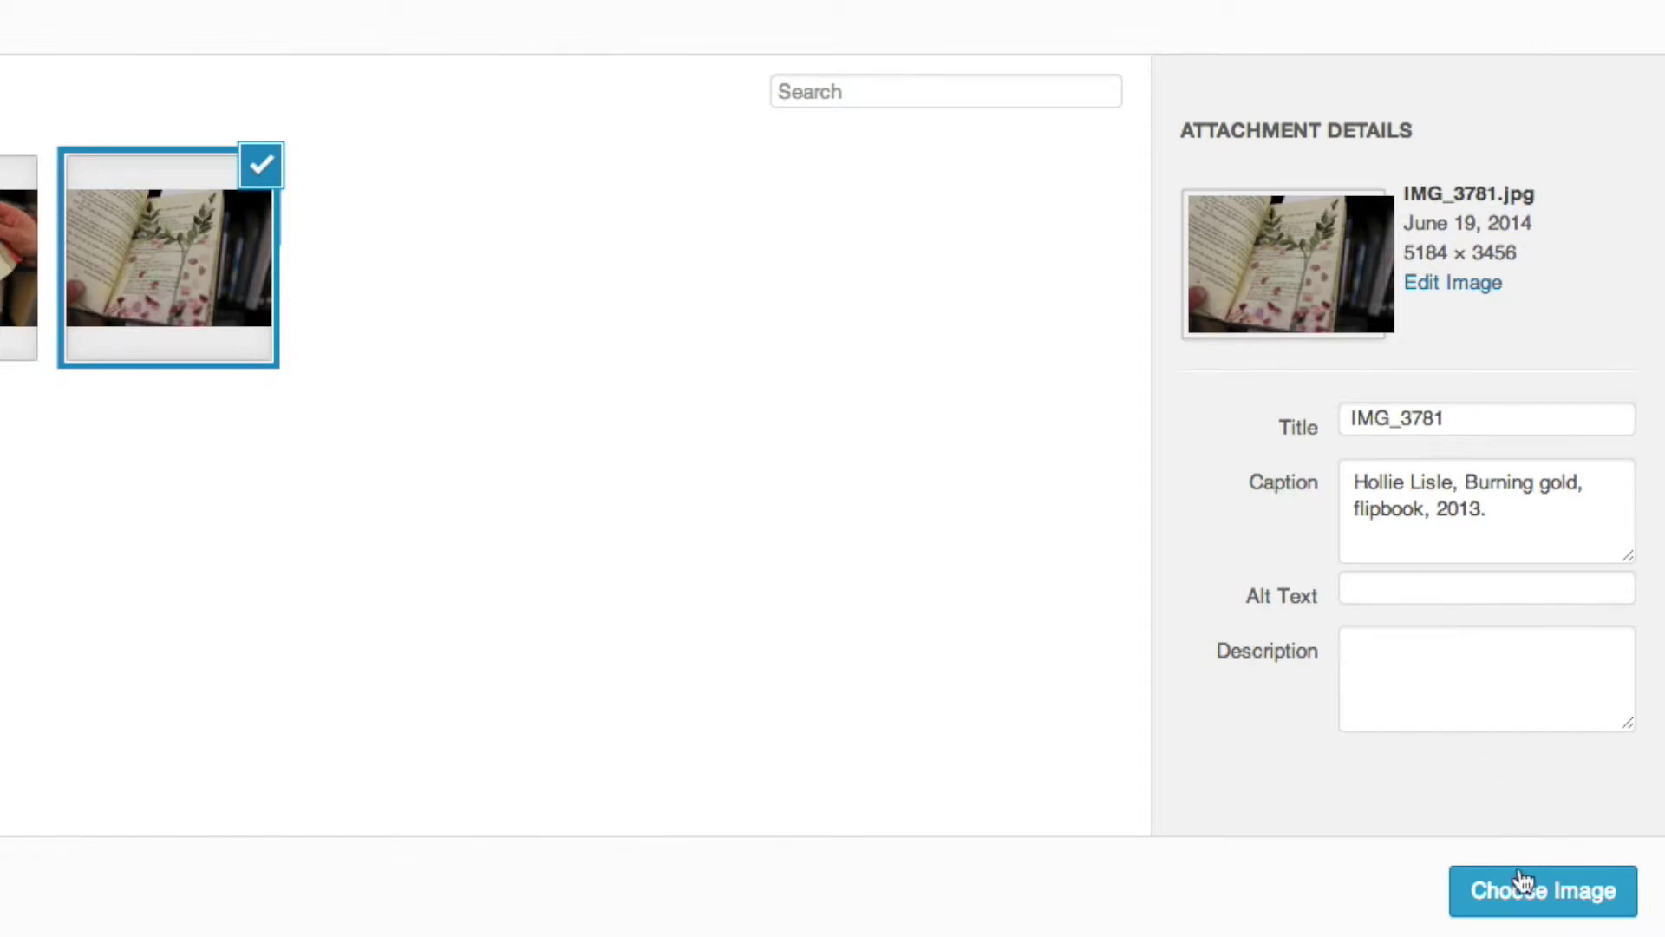
left_click(1525, 902)
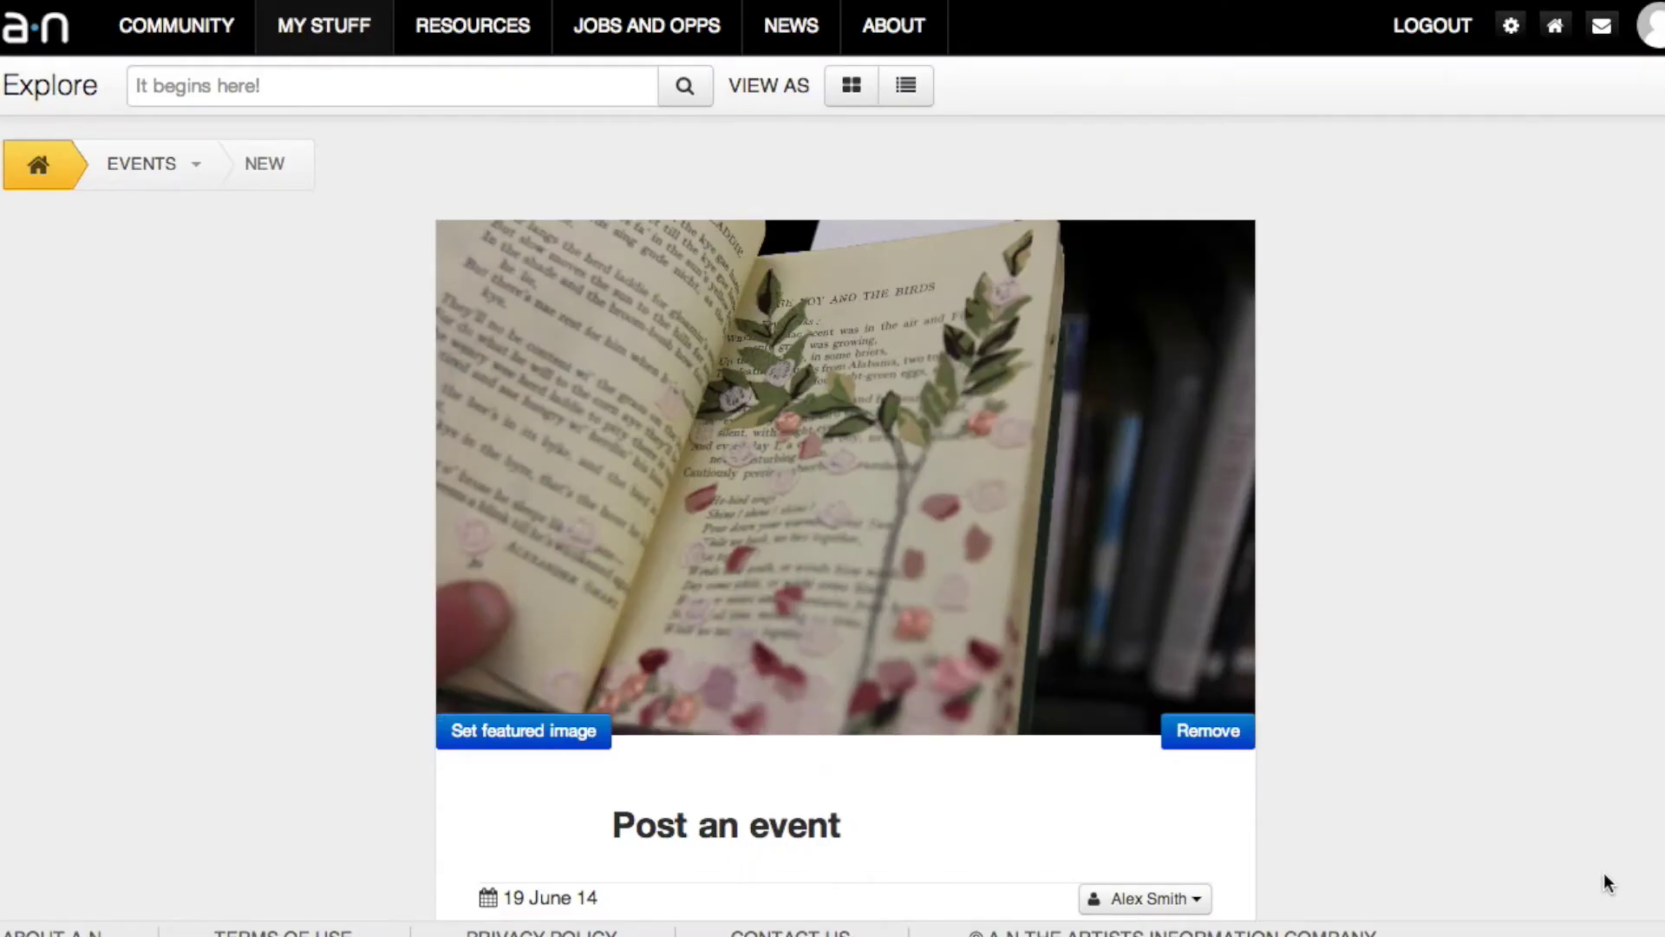
scroll(1605, 873, "down", 5)
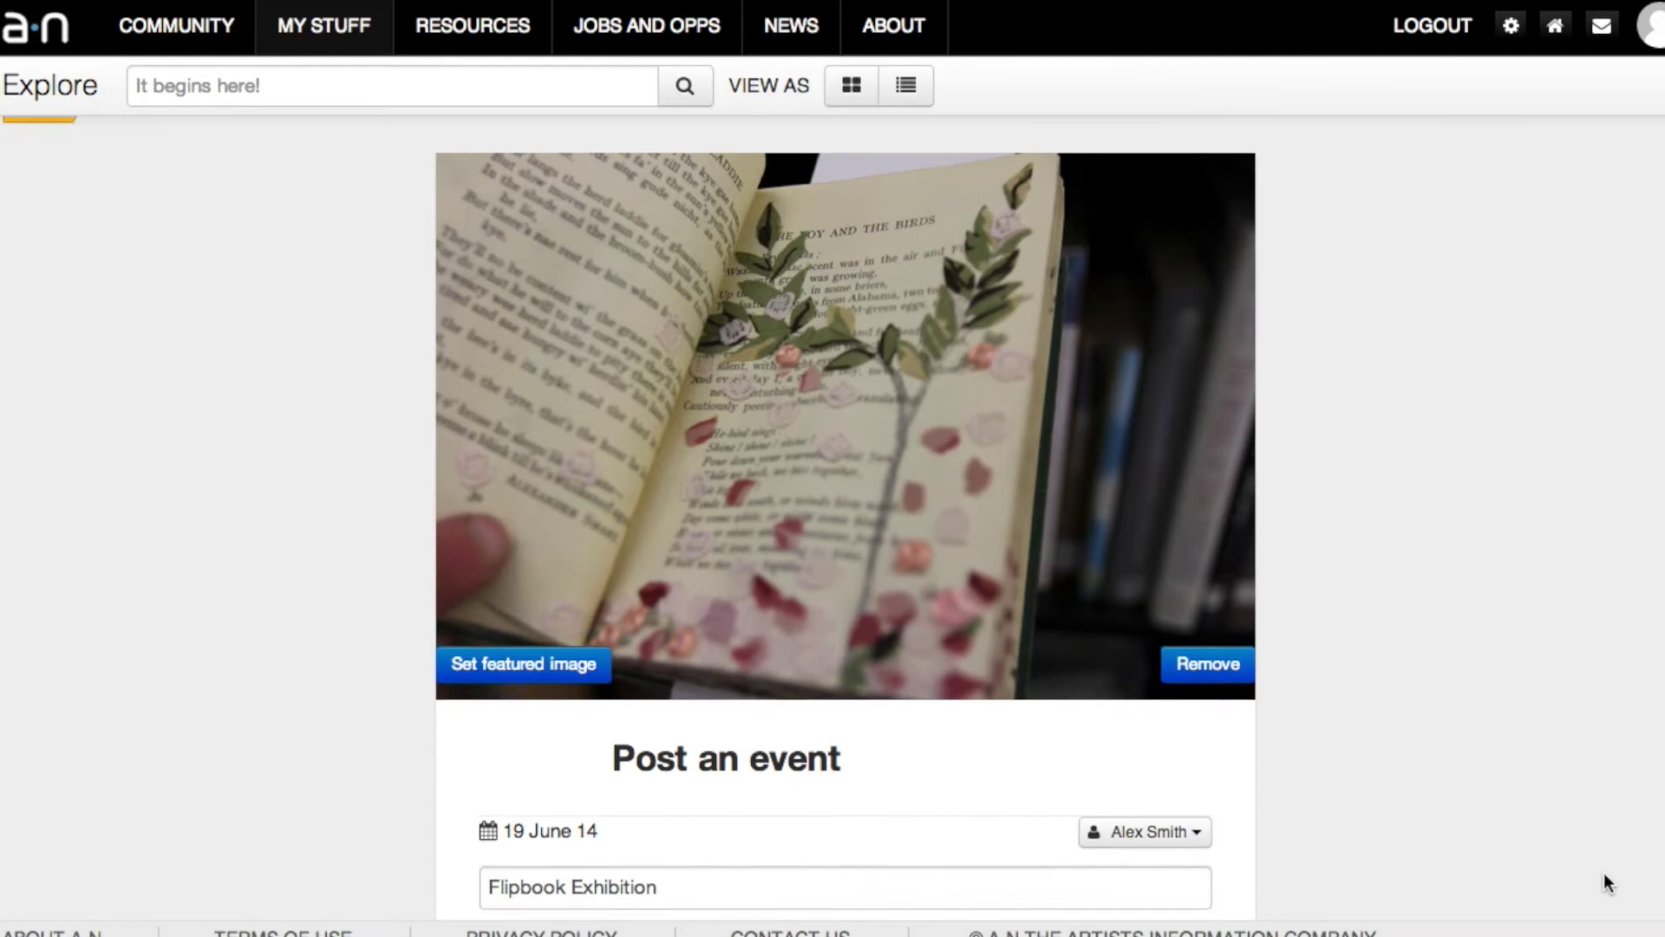
scroll(1605, 873, "down", 10)
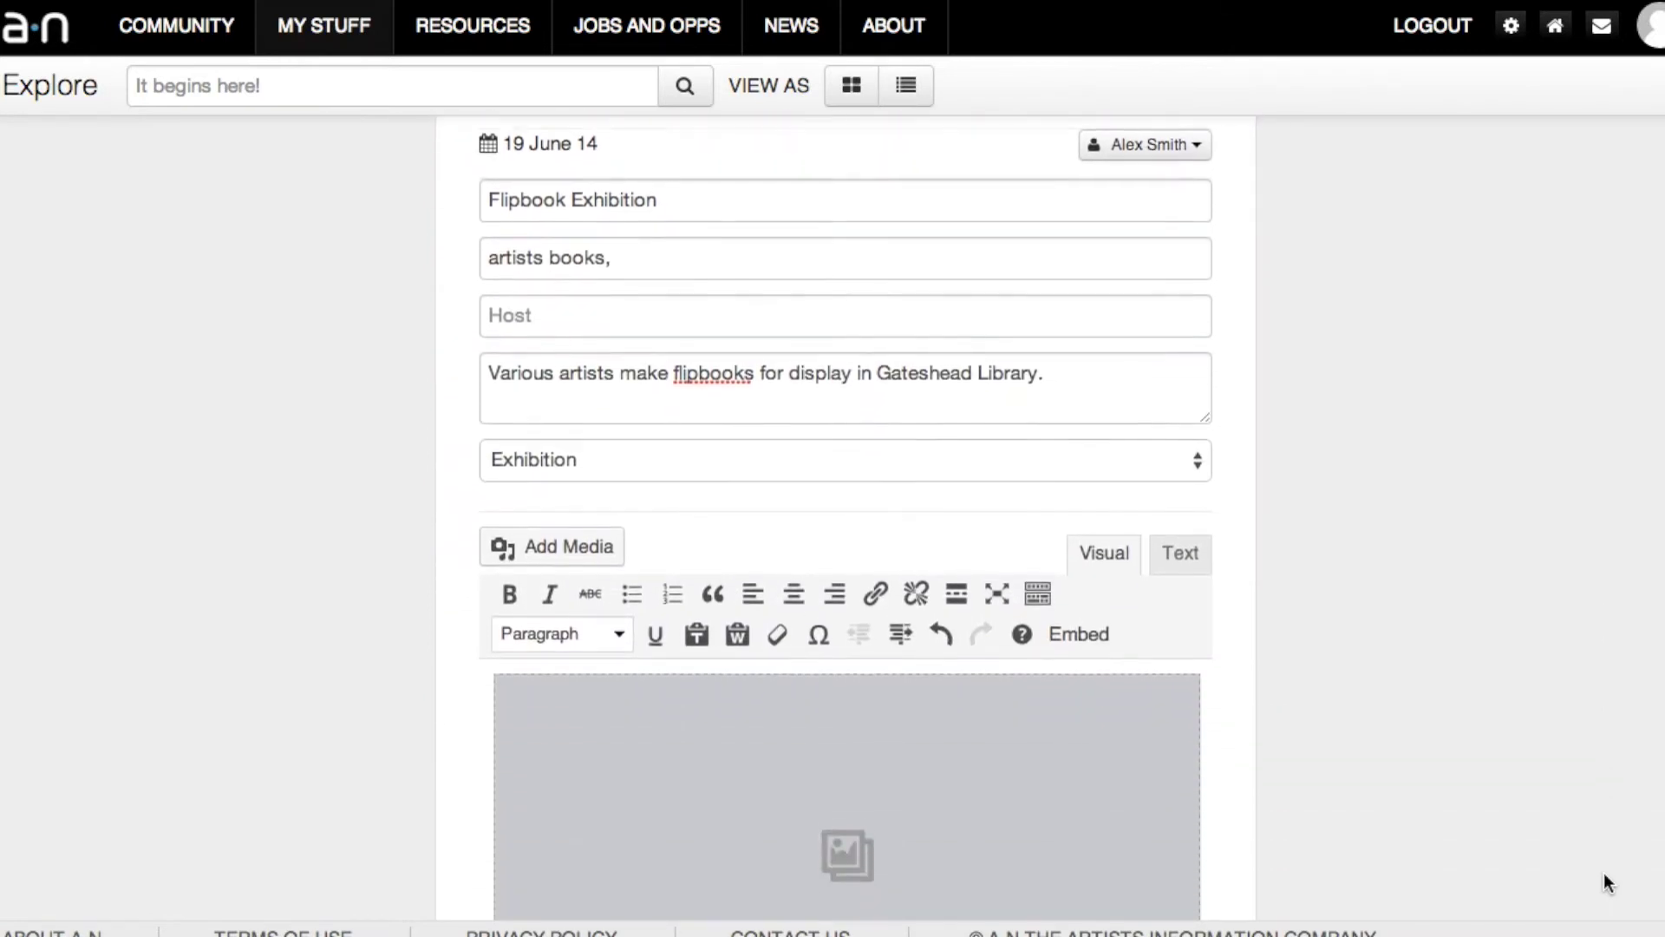
Step: Enter venue 'Gateshead Library', address 'Gateshead' and area North East England
scroll(1604, 872, "down", 8)
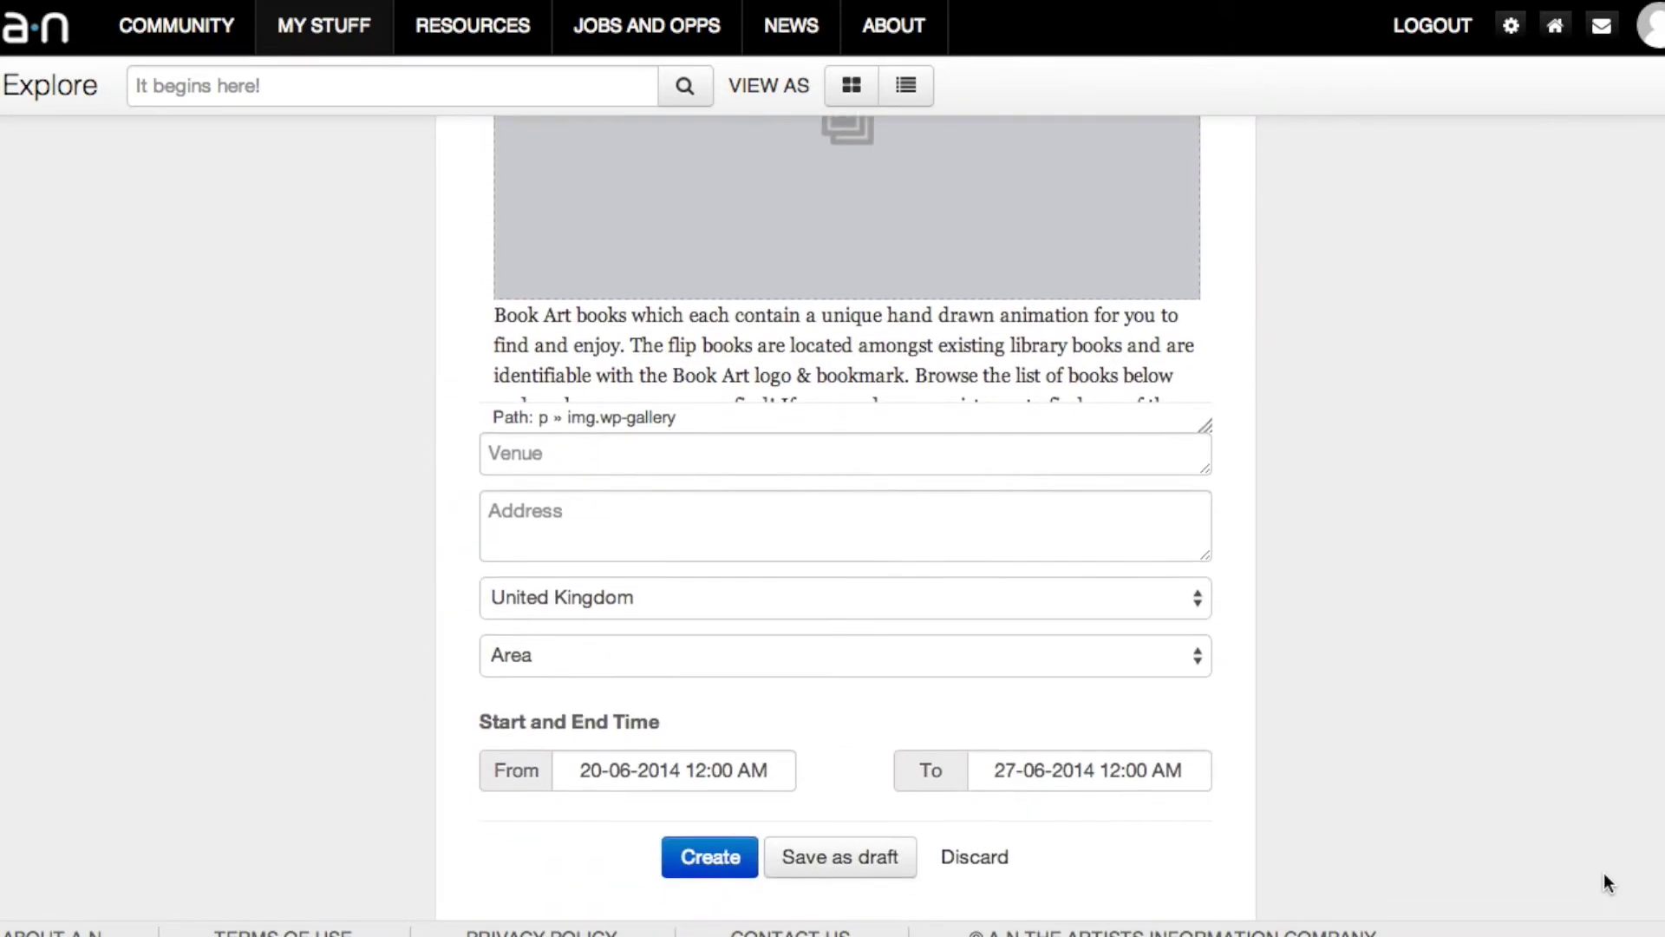
left_click(554, 402)
type("Gate")
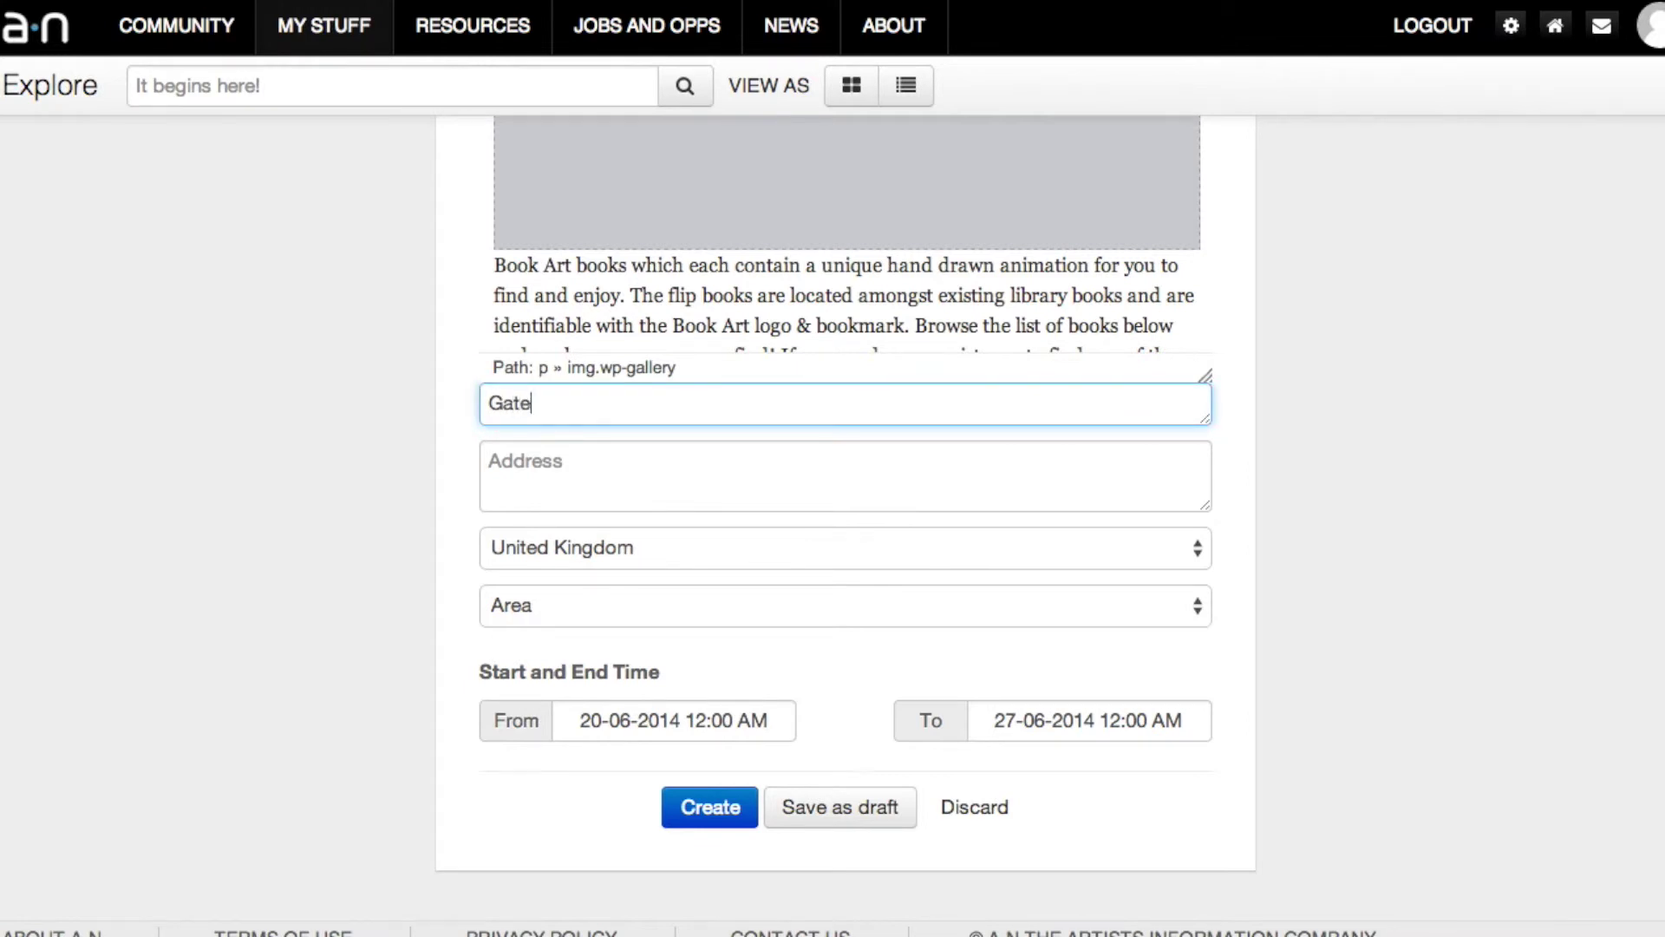
type("shead Library")
left_click(515, 459)
type("G")
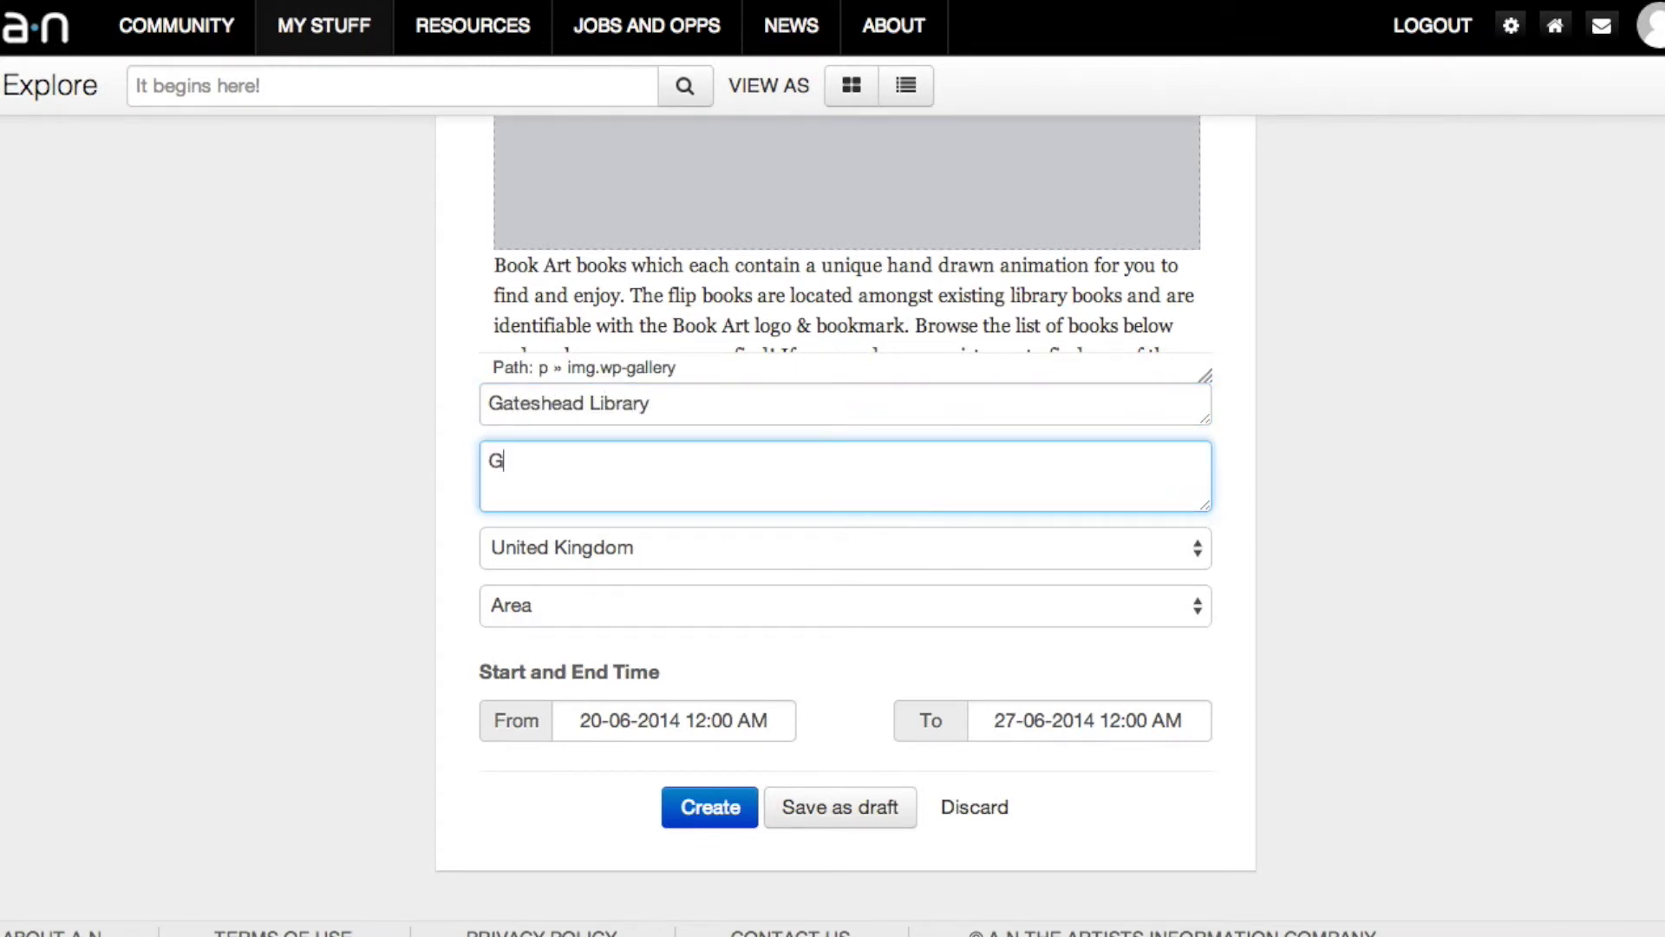
type("ateshead")
left_click(1190, 605)
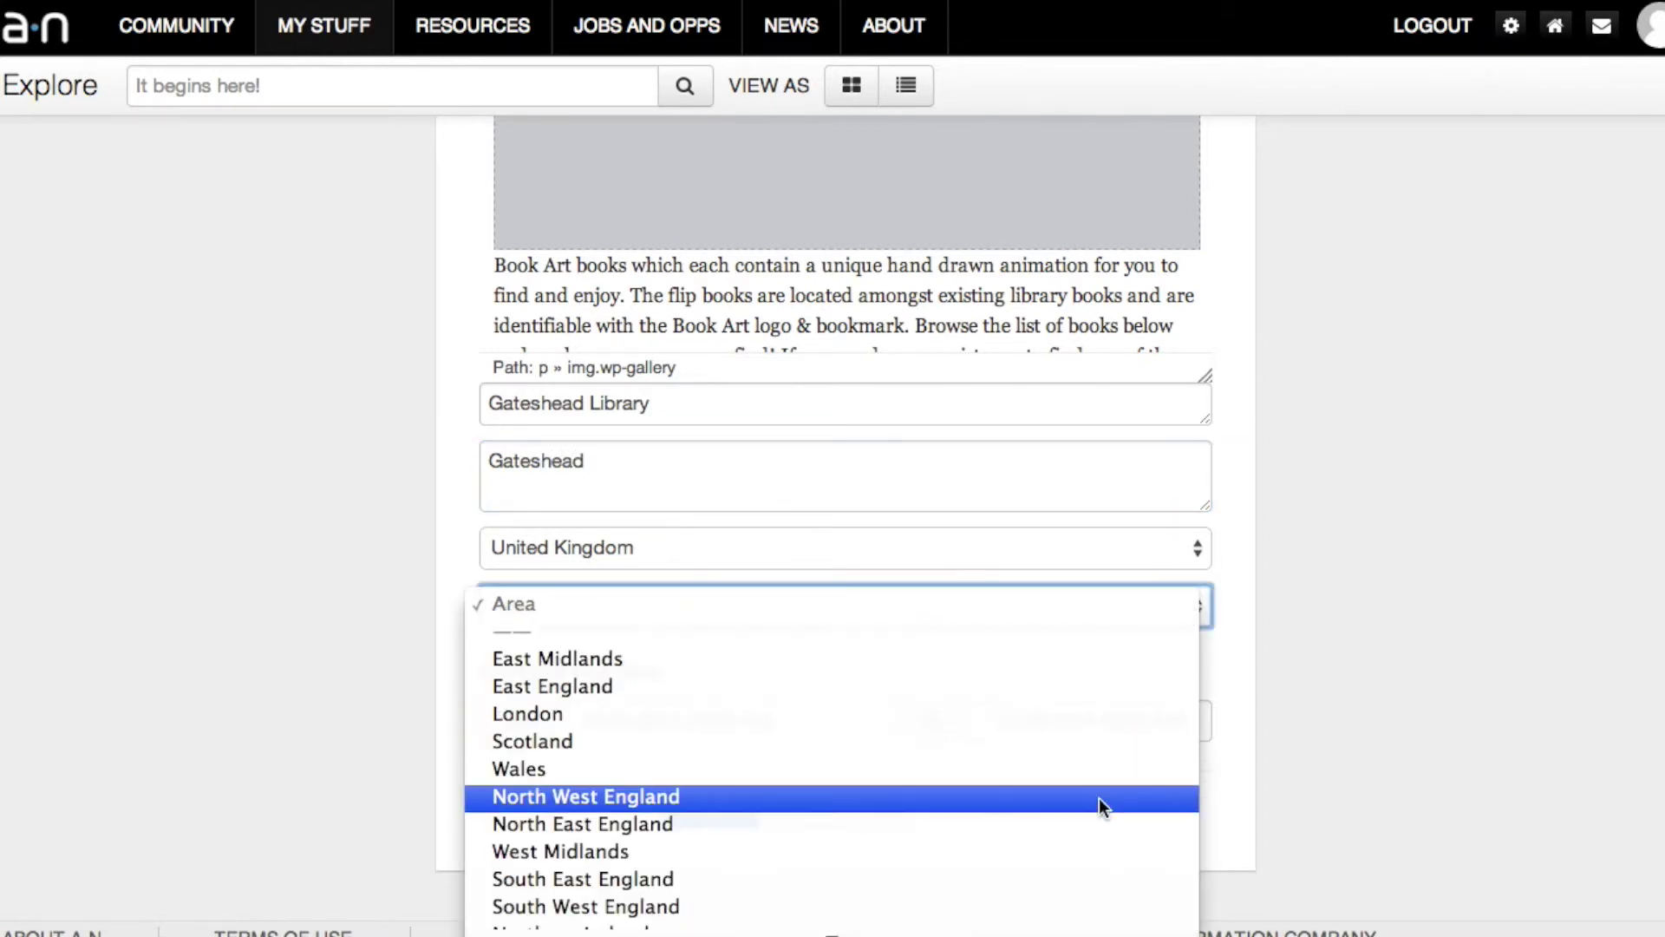
left_click(1095, 825)
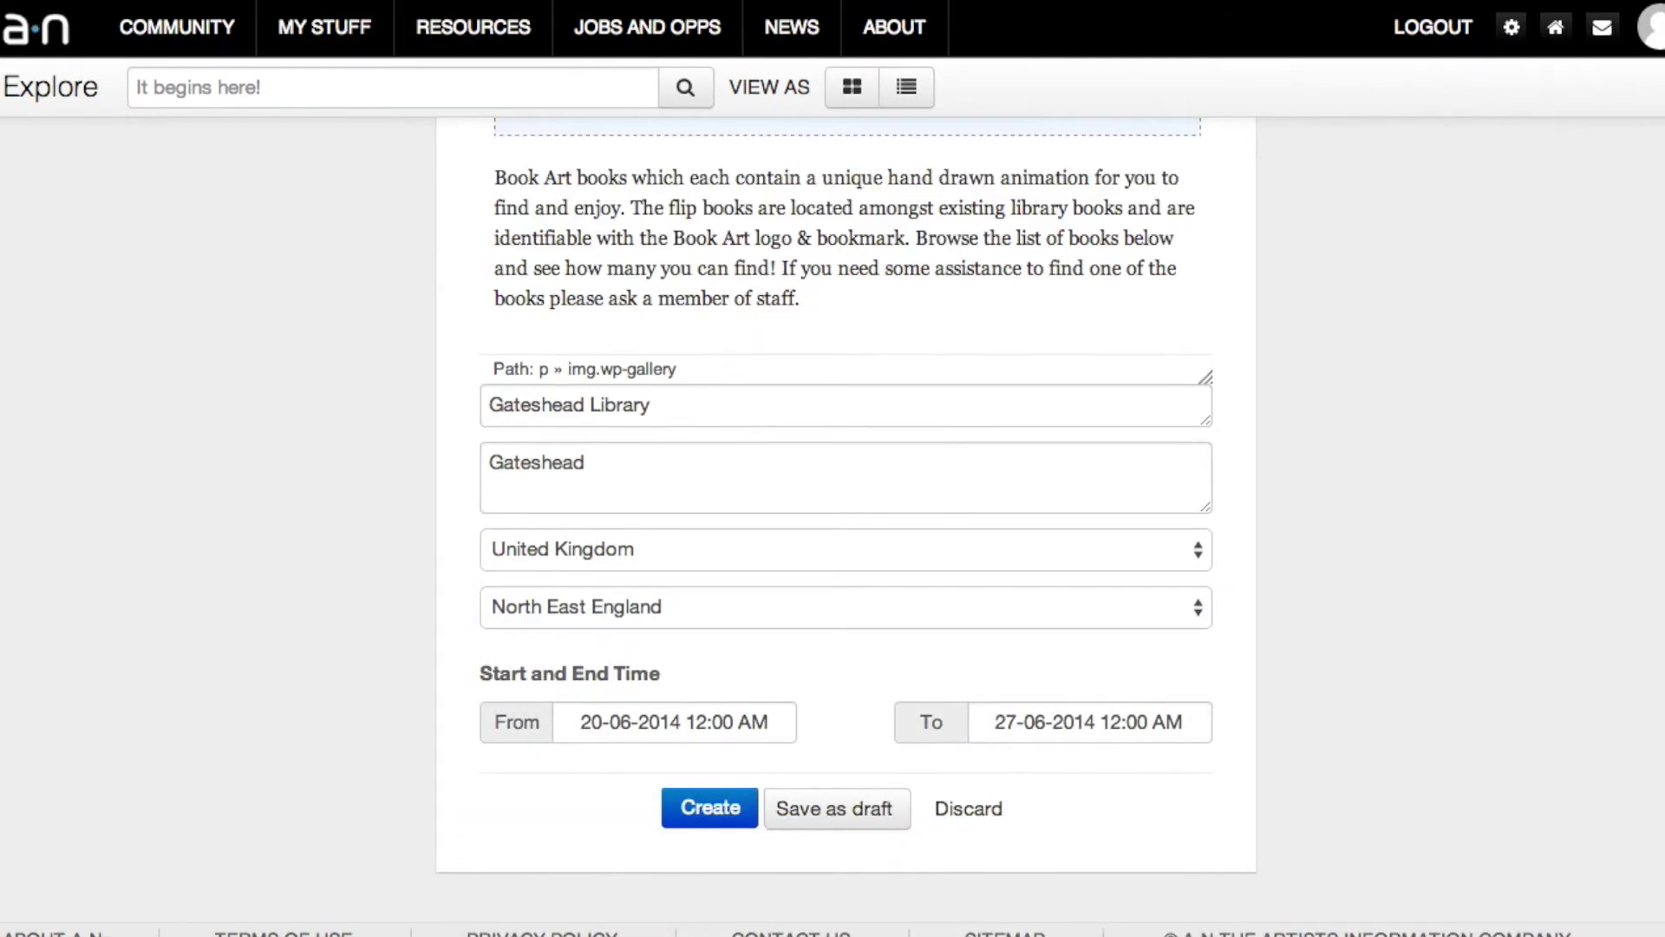
Step: Set the event start to 8 July 2014 at 05:00 AM
left_click(586, 724)
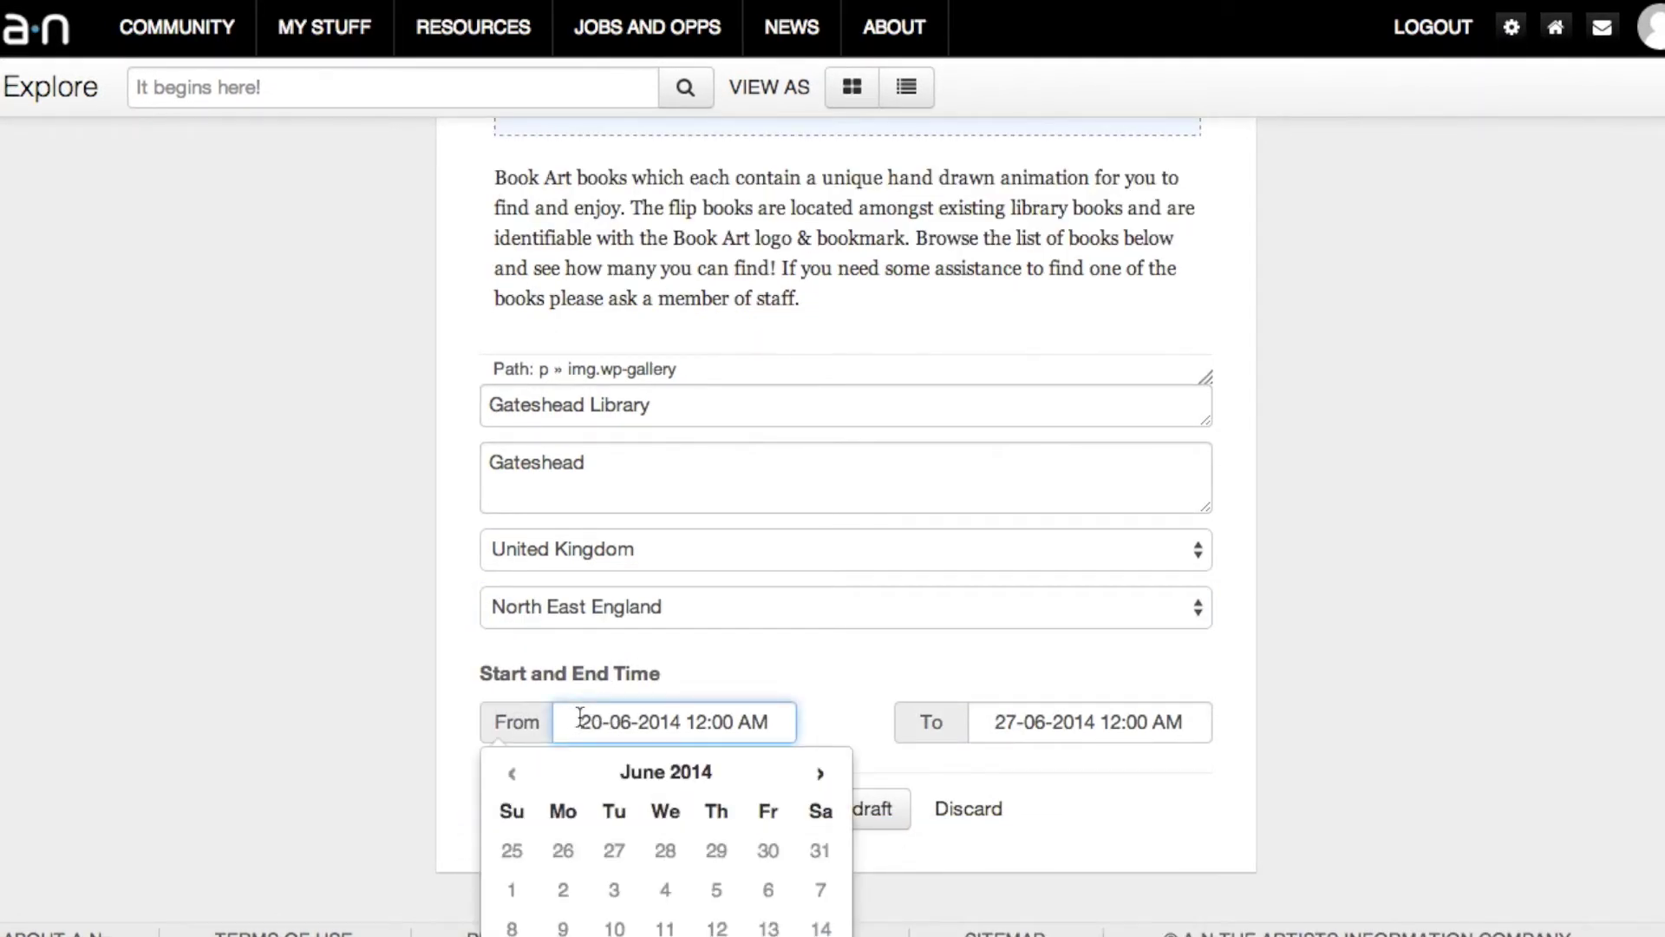
left_click(816, 774)
scroll(662, 868, "down", 2)
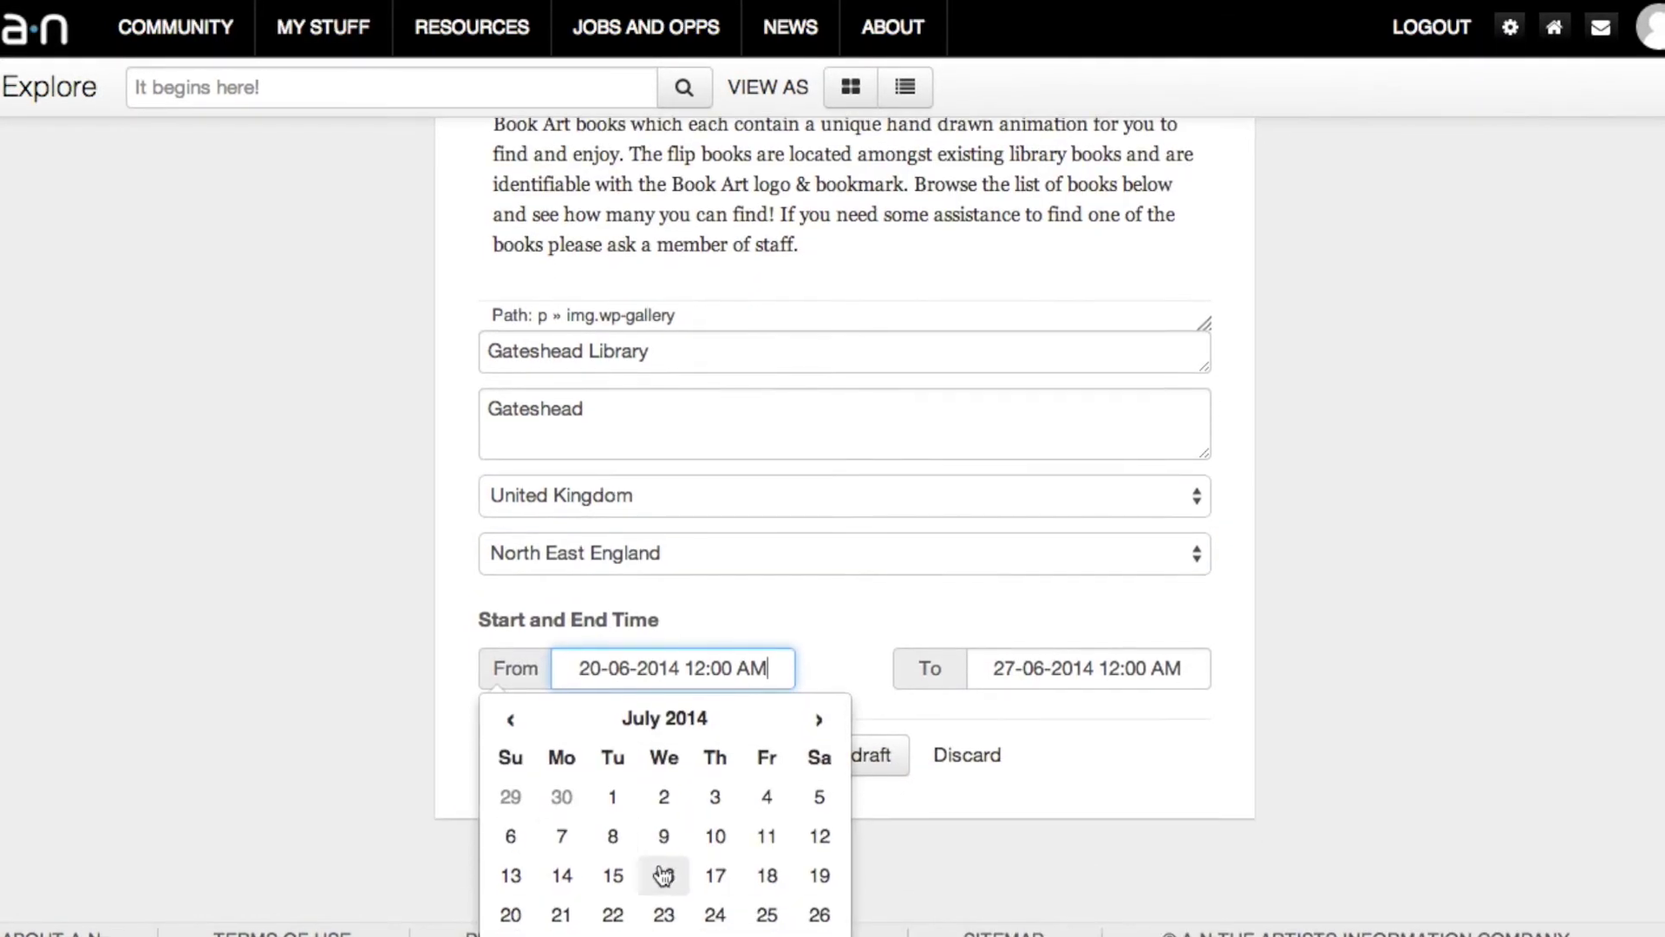
left_click(615, 838)
scroll(615, 838, "down", 3)
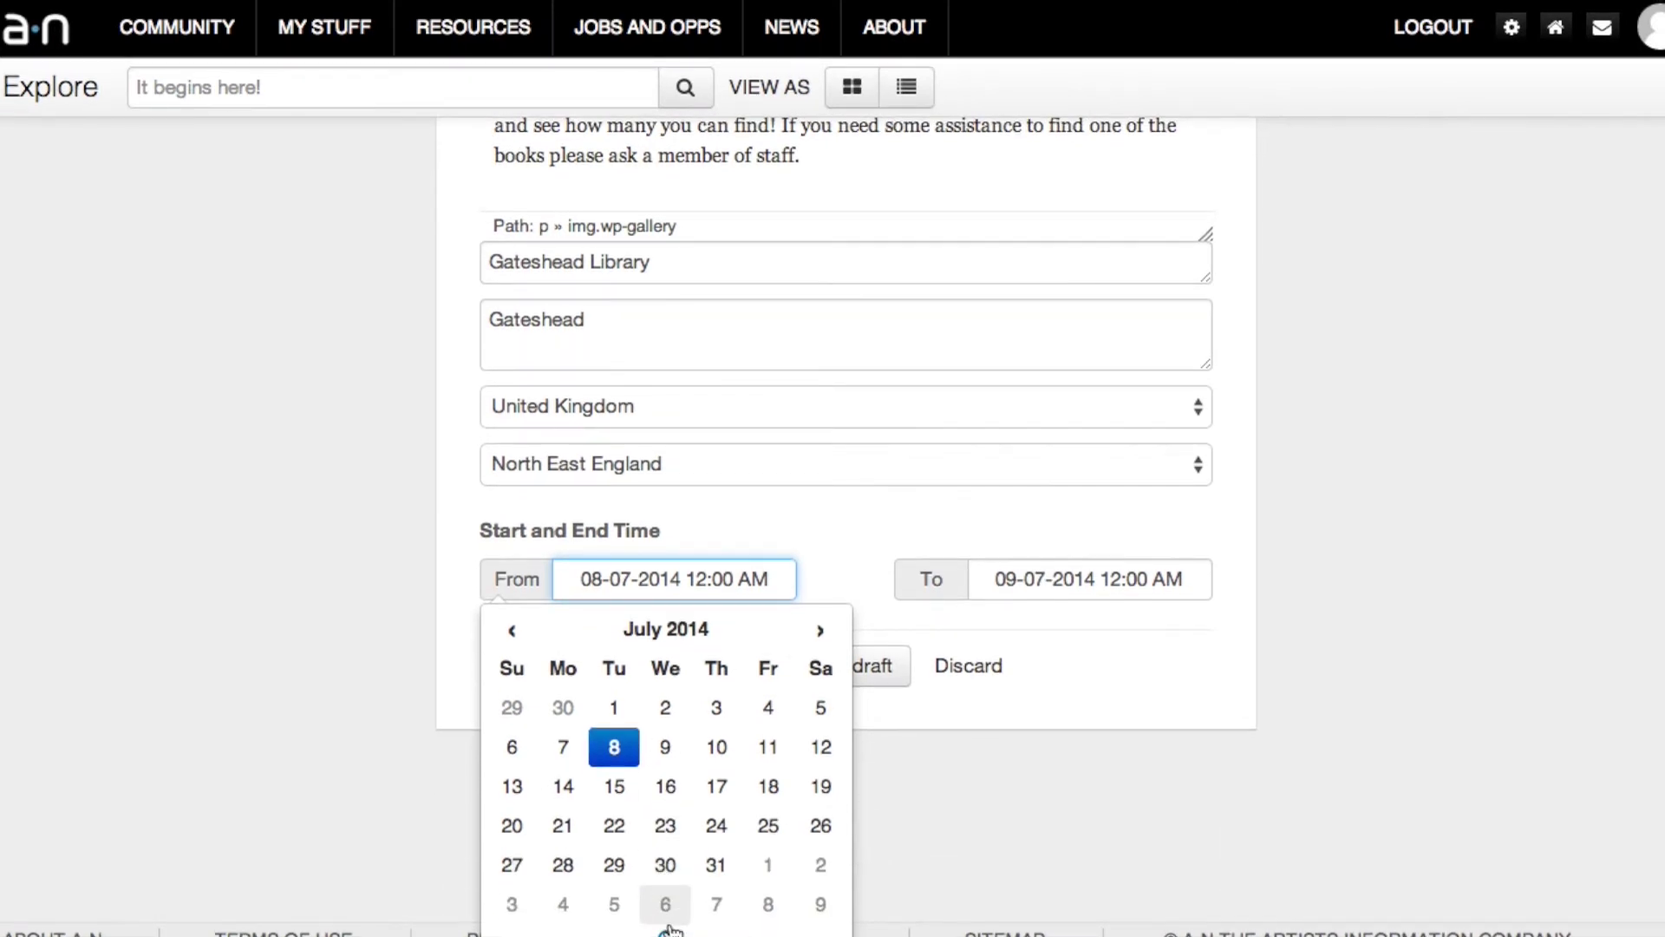
left_click(665, 930)
left_click(528, 782)
left_click(529, 785)
left_click(531, 788)
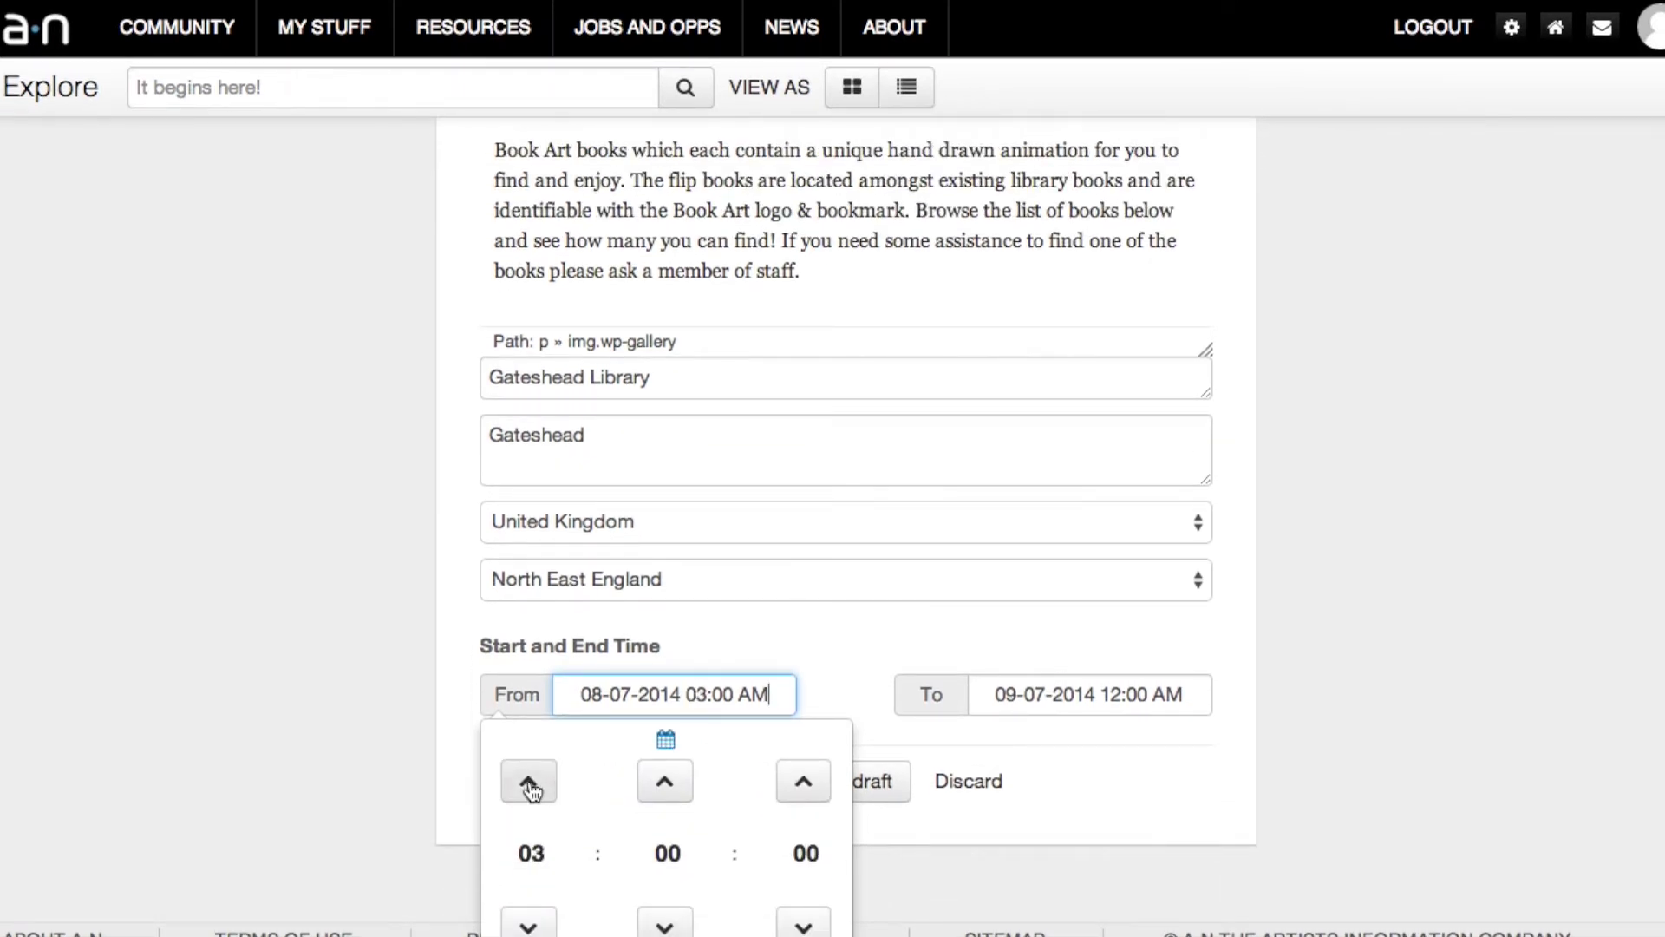
left_click(529, 784)
left_click(529, 784)
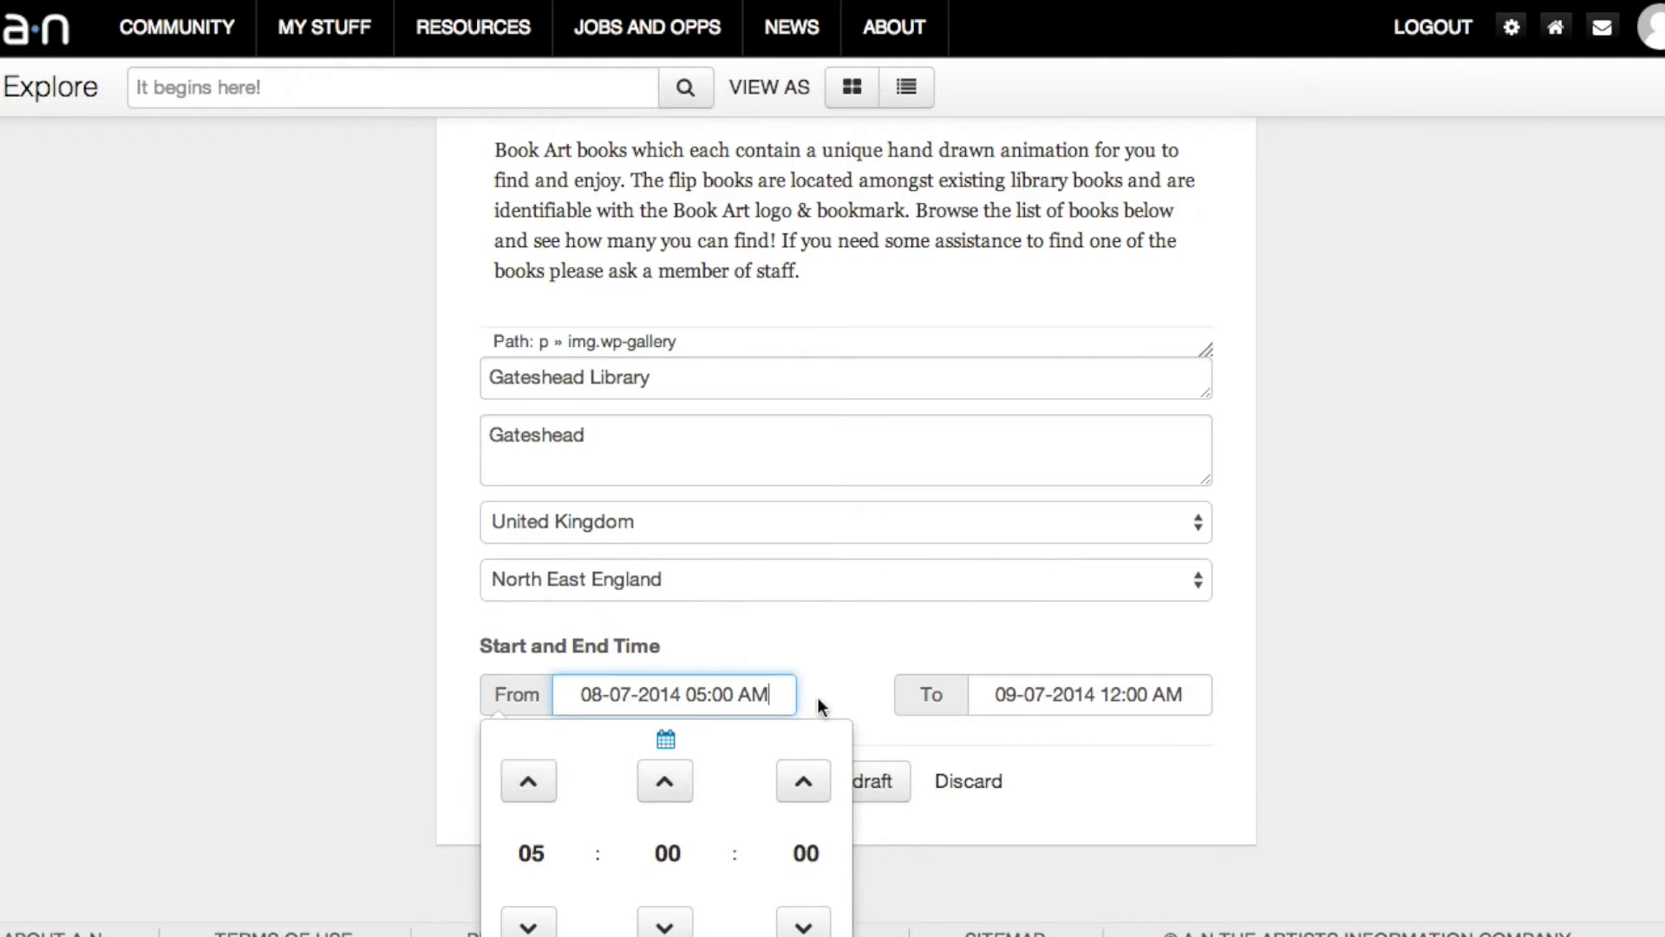
left_click(972, 670)
Step: Set the event end to 18 July 2014 at 03:00 AM
left_click(1002, 725)
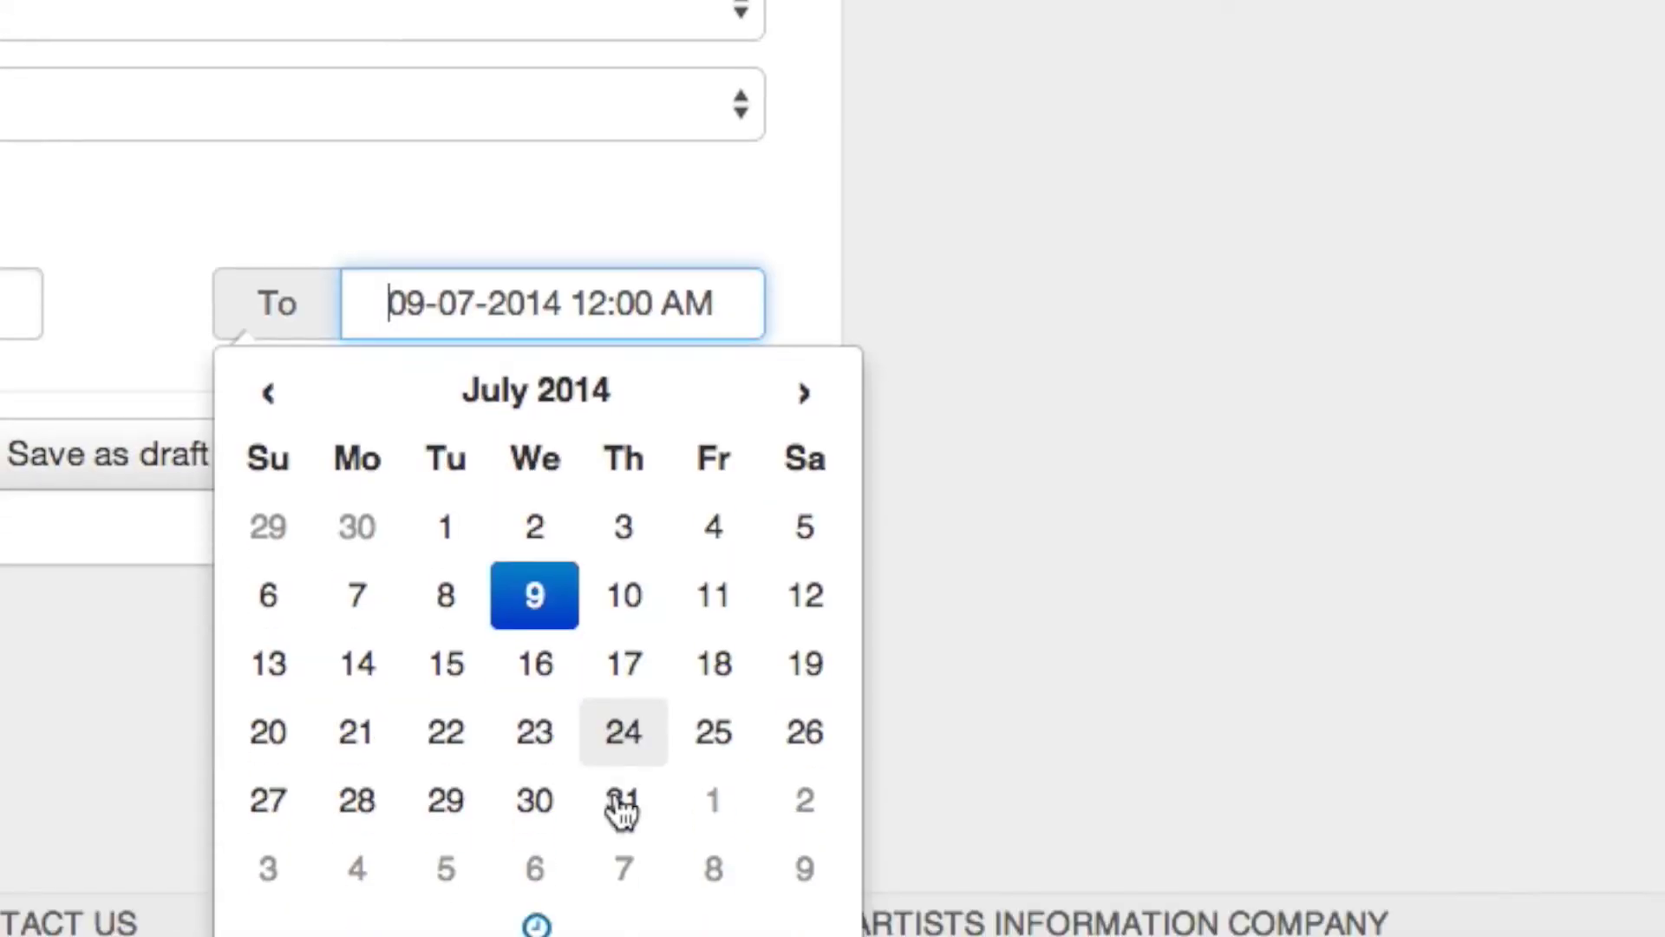
left_click(726, 678)
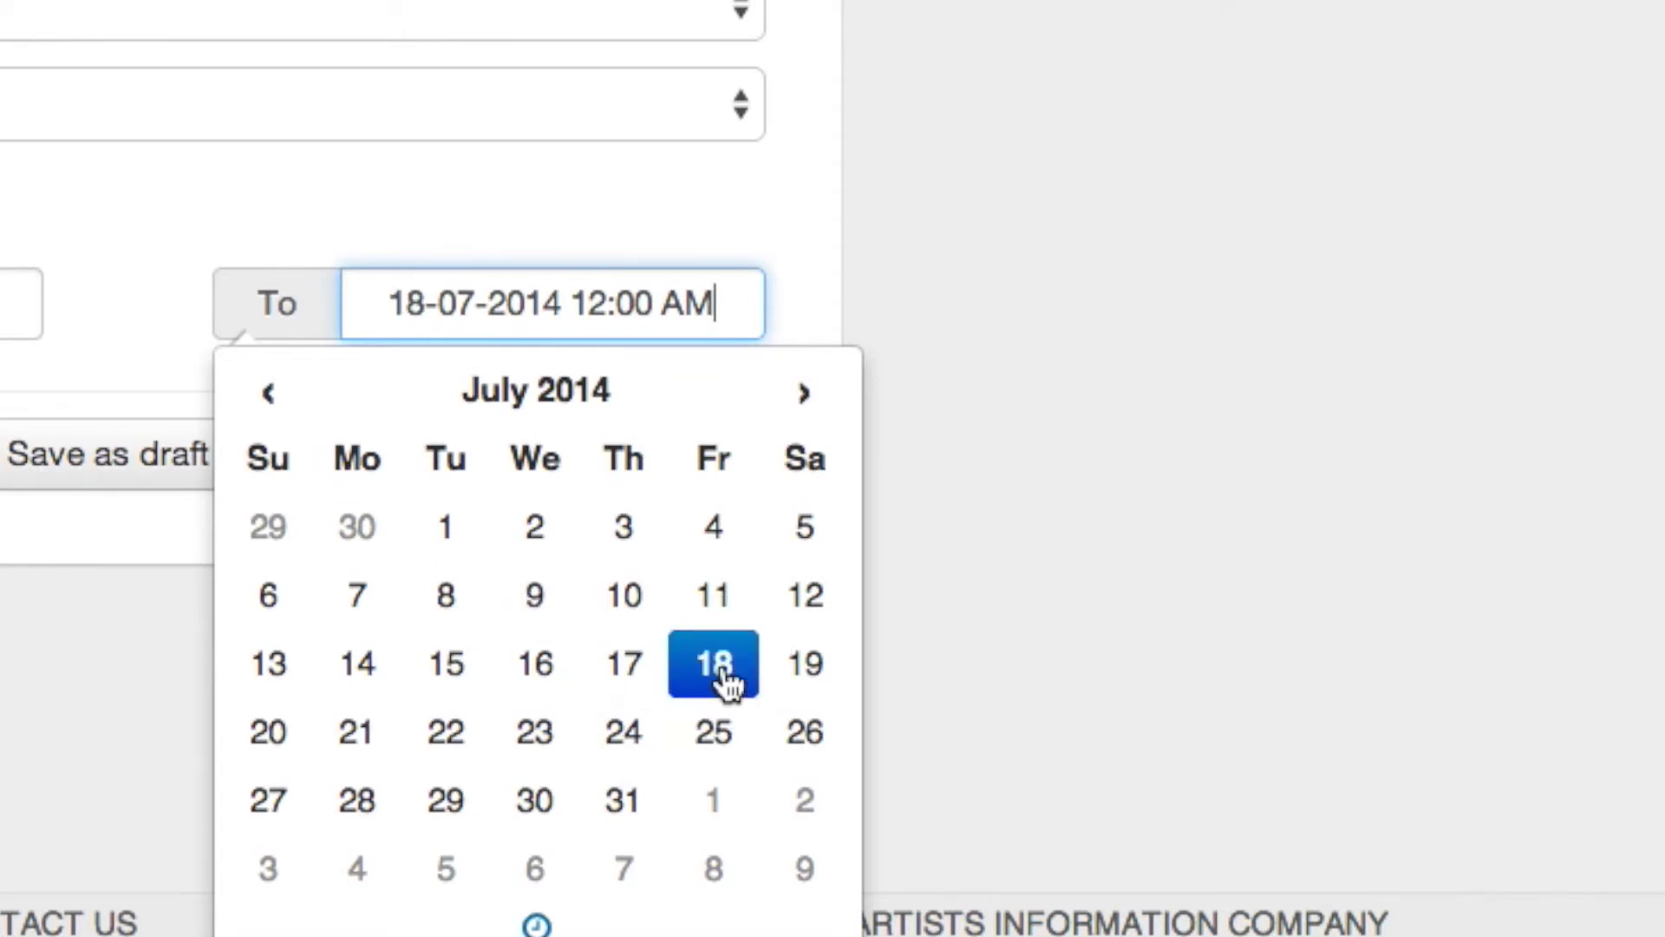
left_click(539, 925)
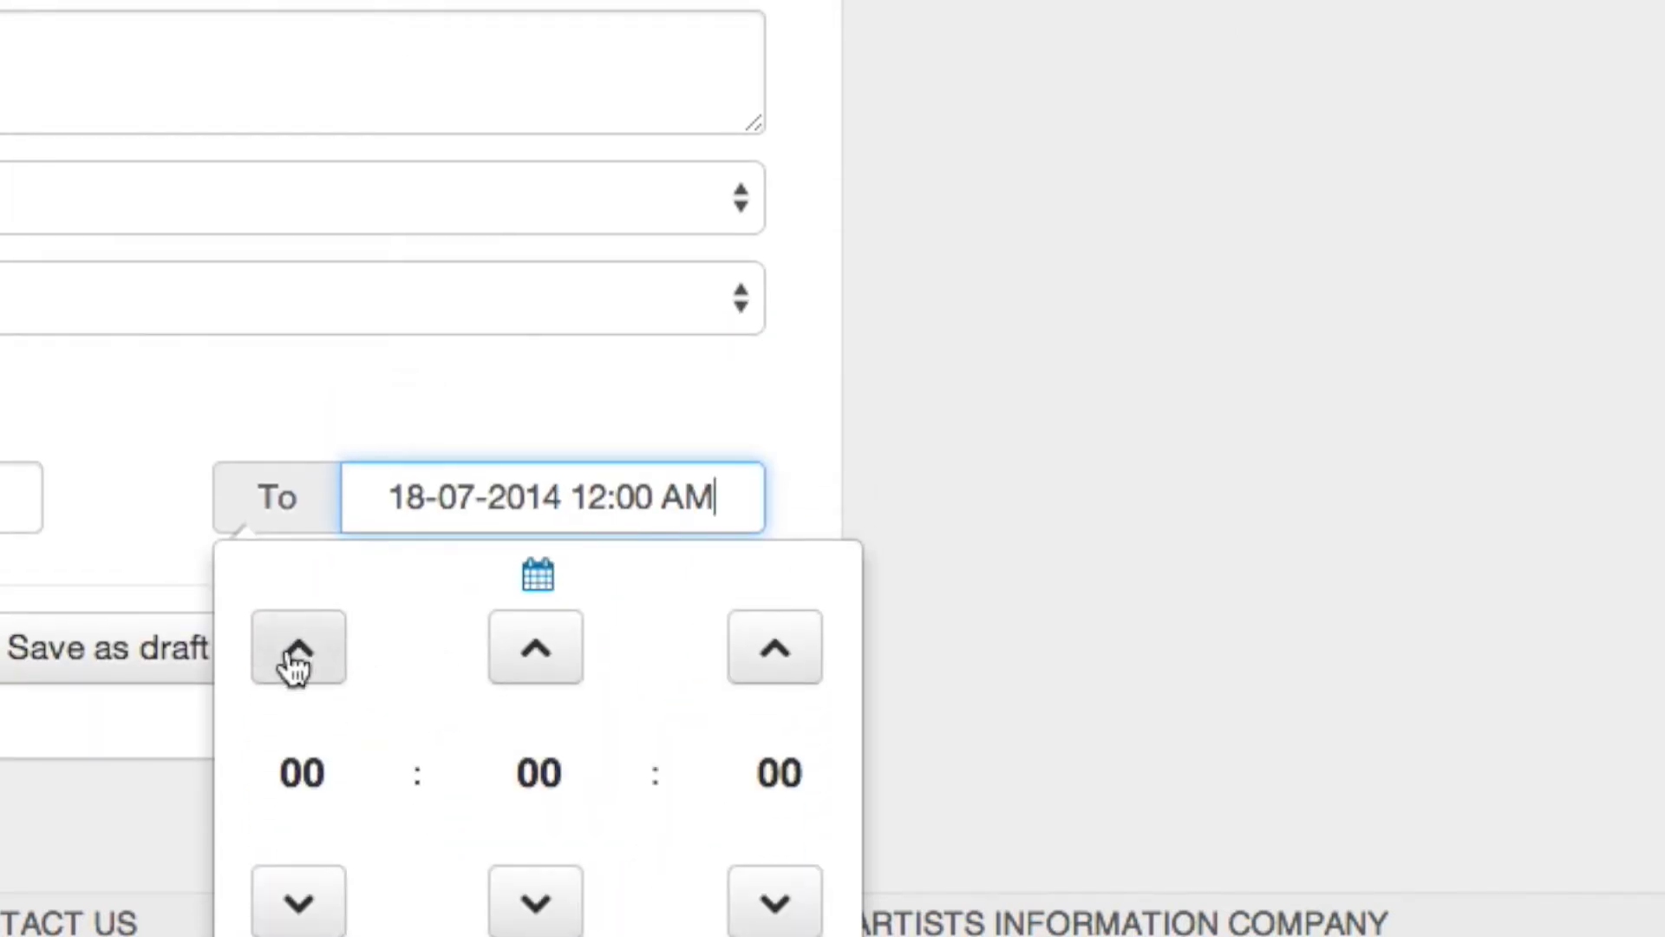
left_click(296, 658)
left_click(297, 657)
left_click(296, 657)
left_click(920, 590)
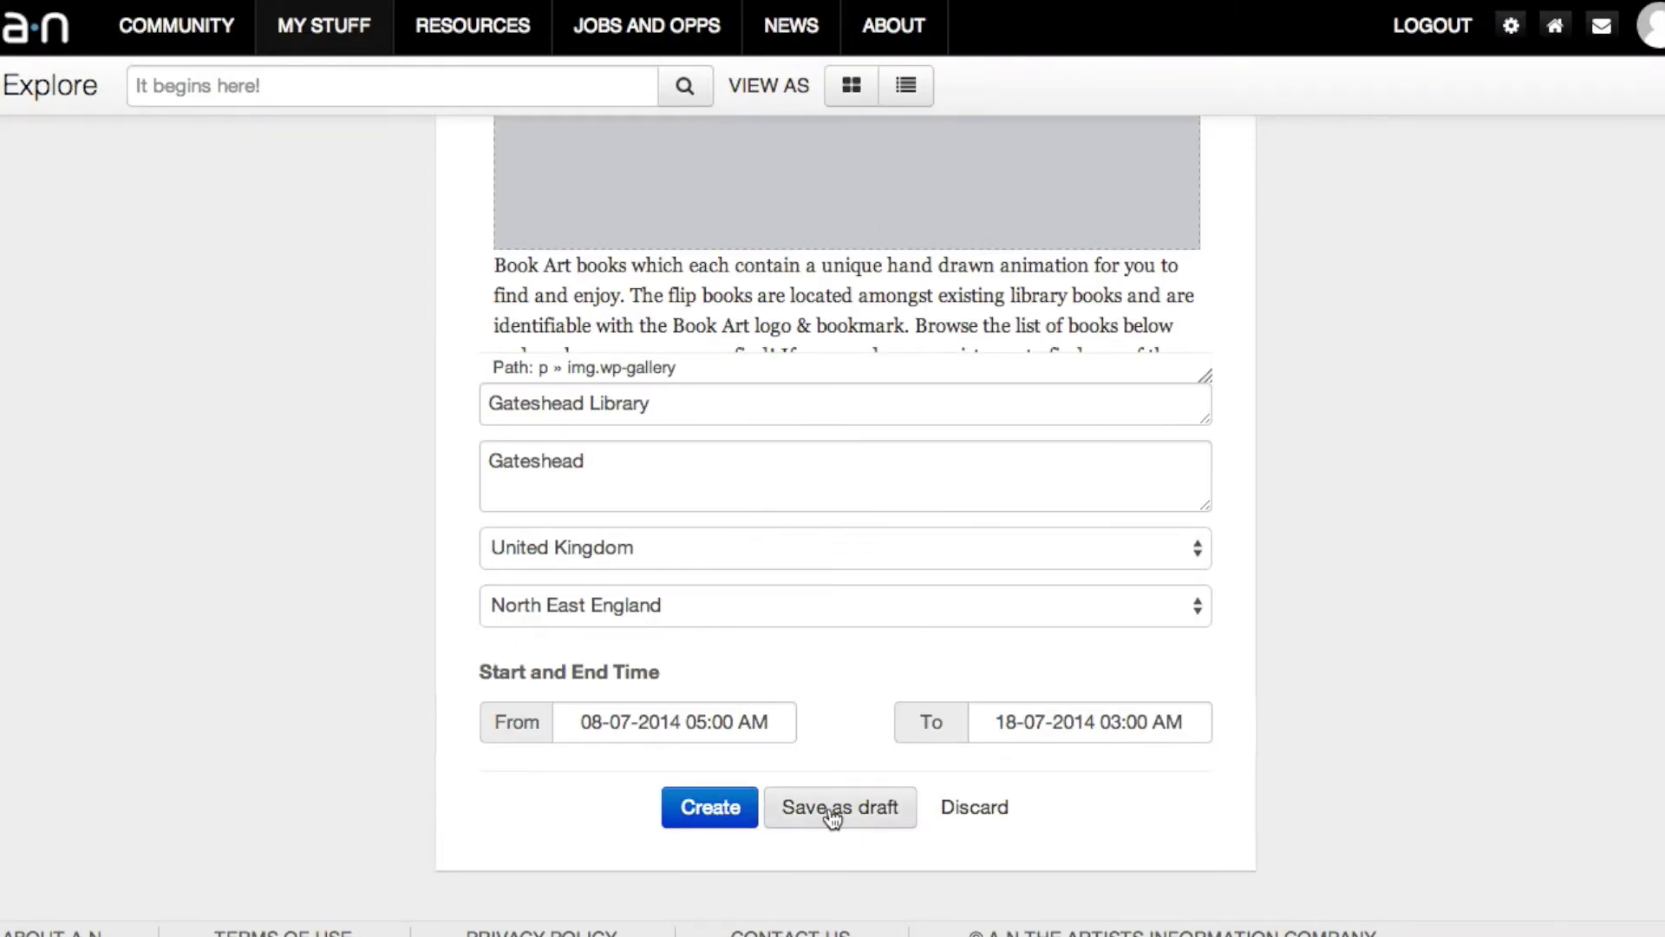
Step: Create the event and review its live page's venue, dates, gallery and description
left_click(710, 808)
scroll(705, 800, "down", 6)
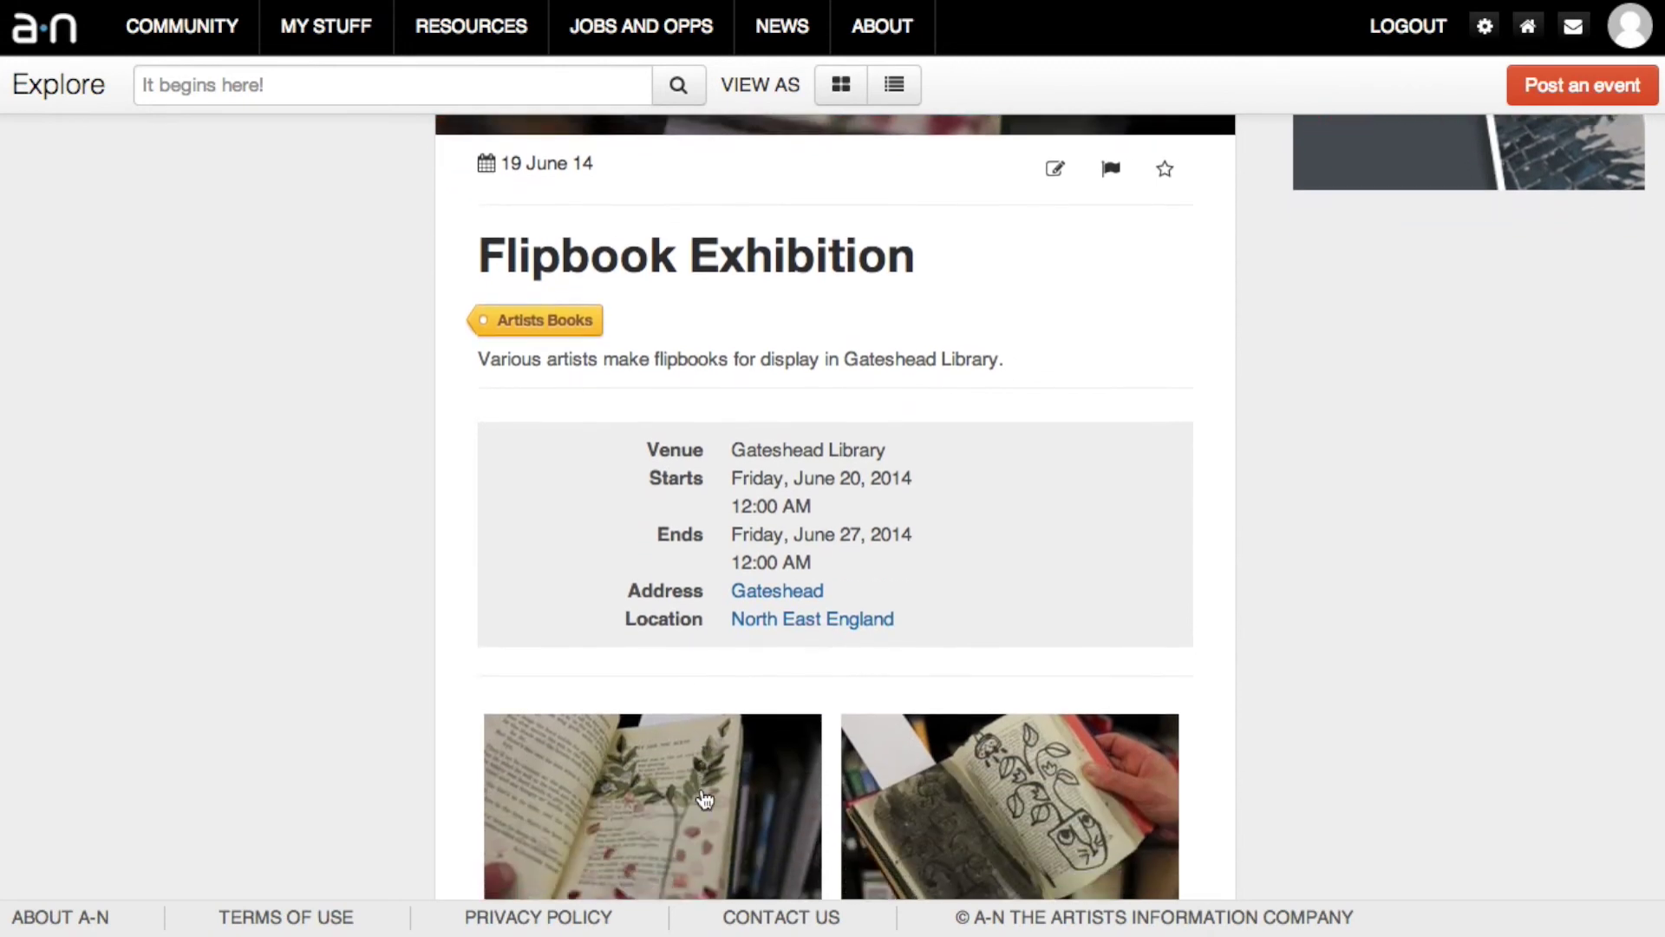
scroll(706, 800, "down", 8)
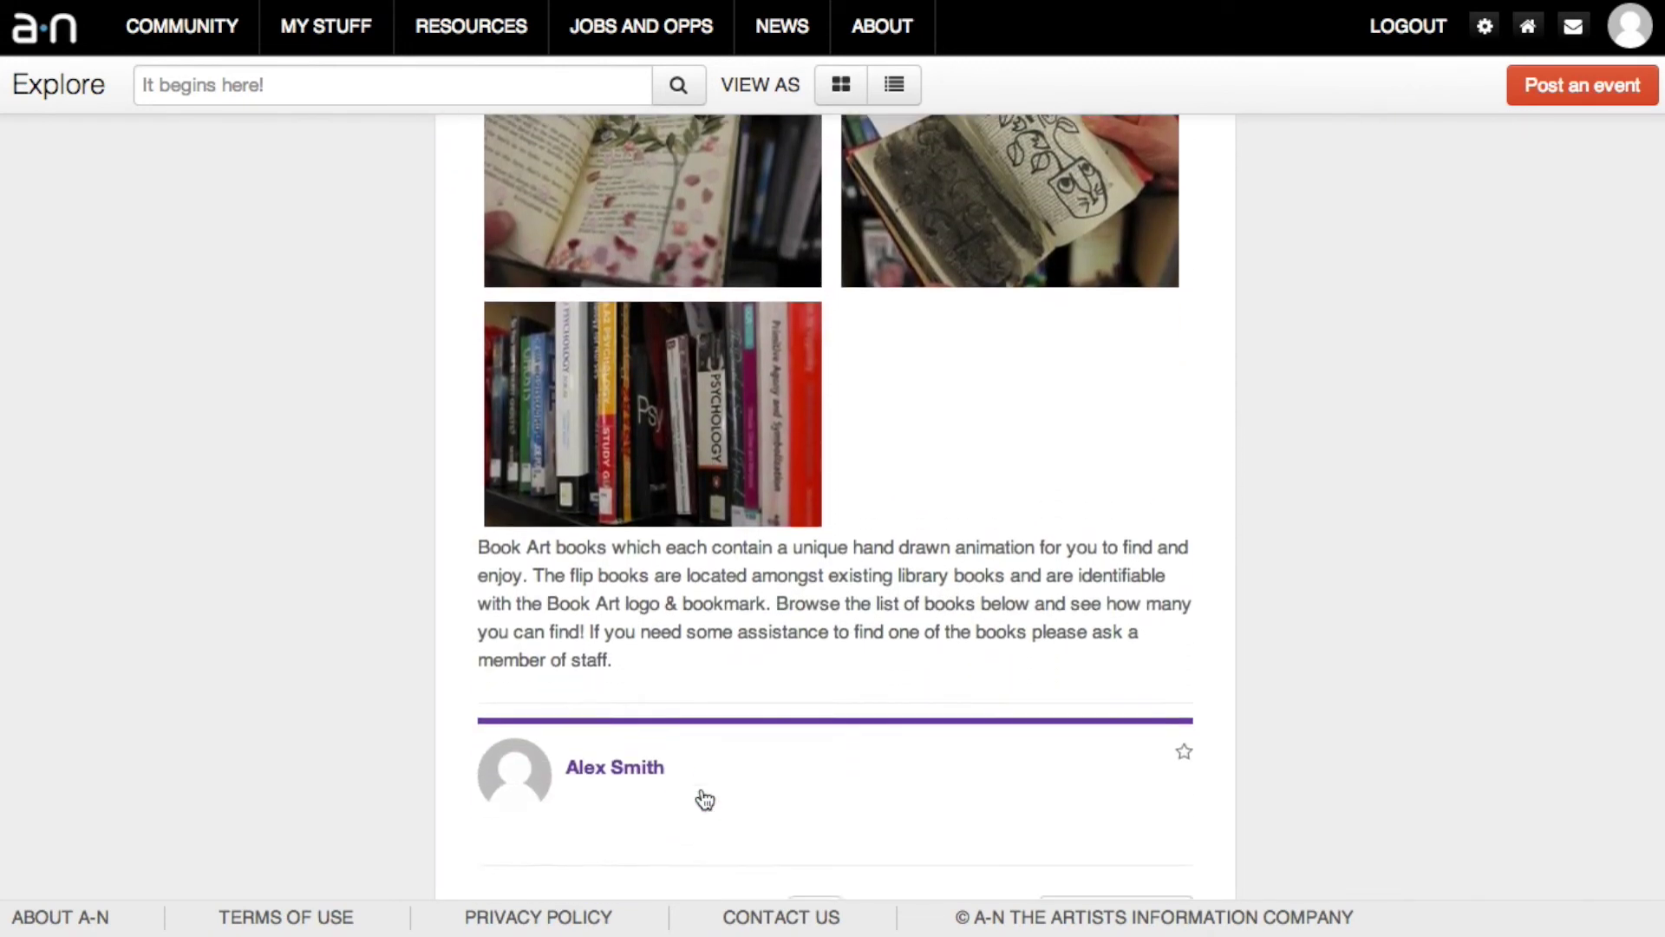
scroll(705, 800, "down", 2)
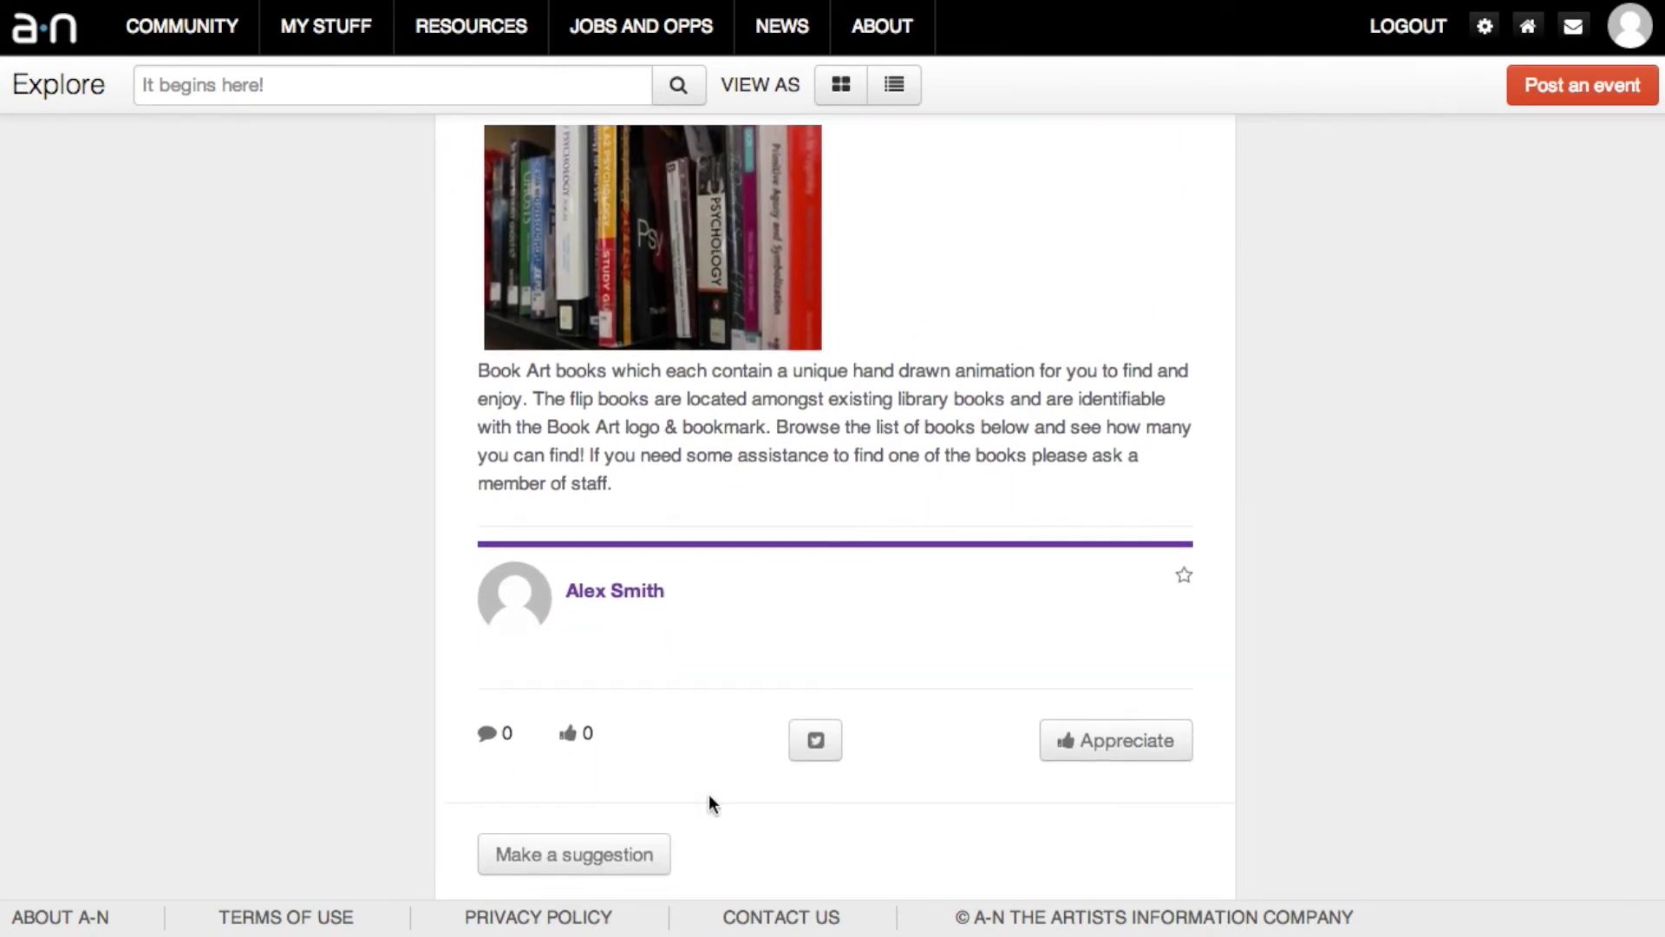
scroll(710, 805, "down", 1)
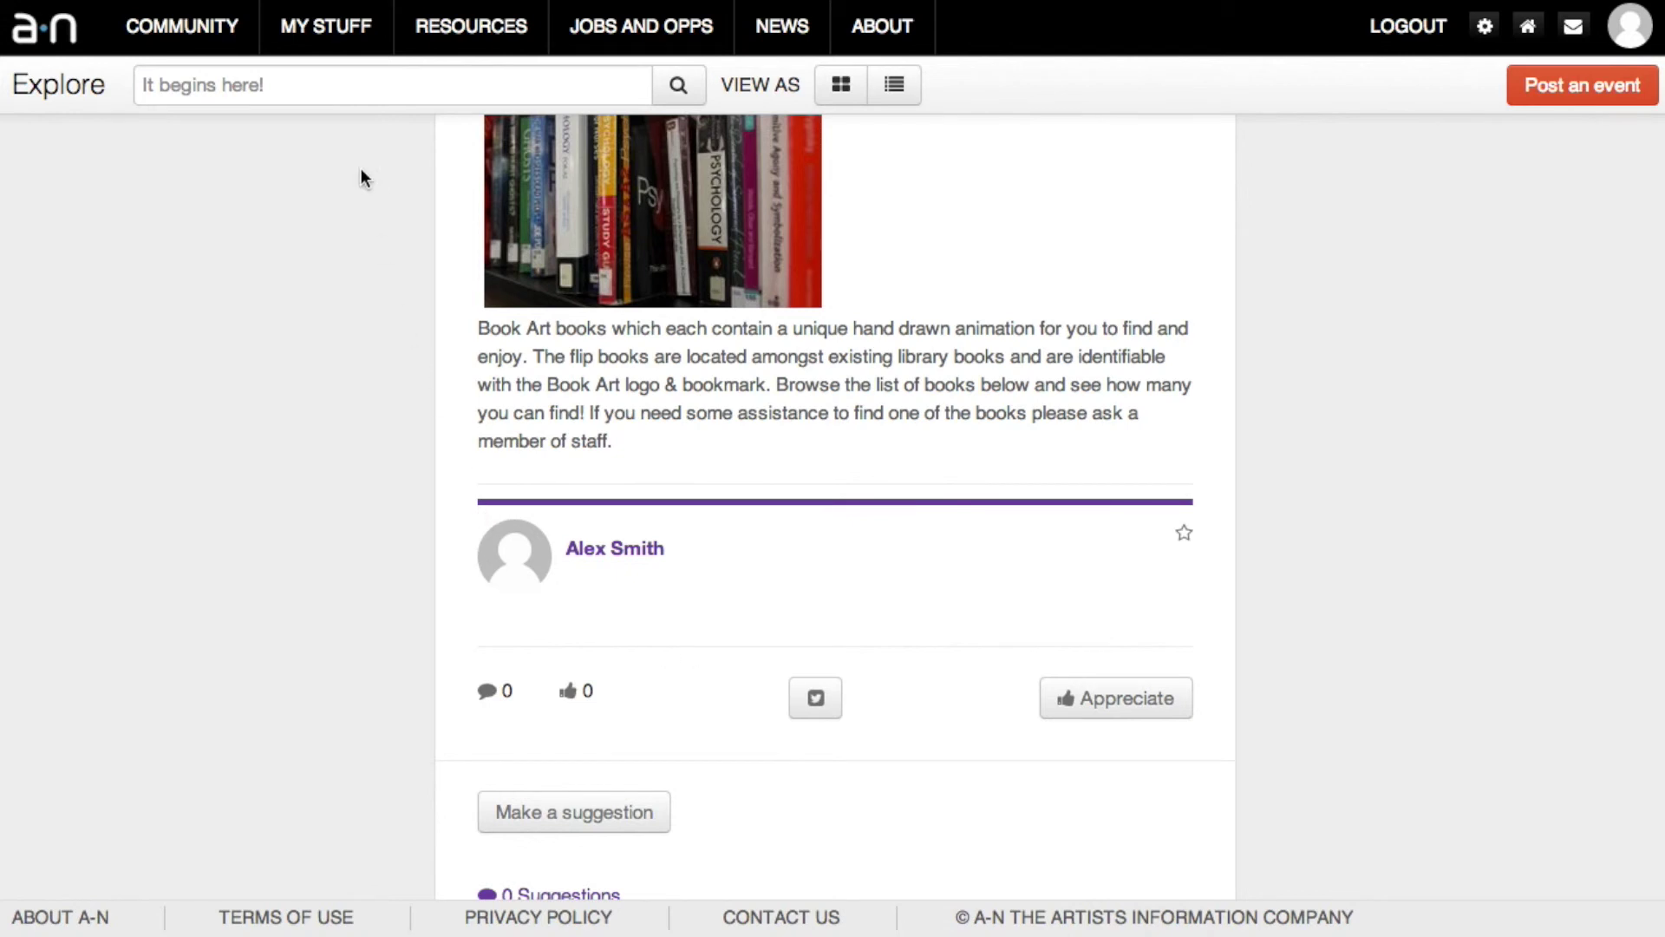
mouse_move(353, 39)
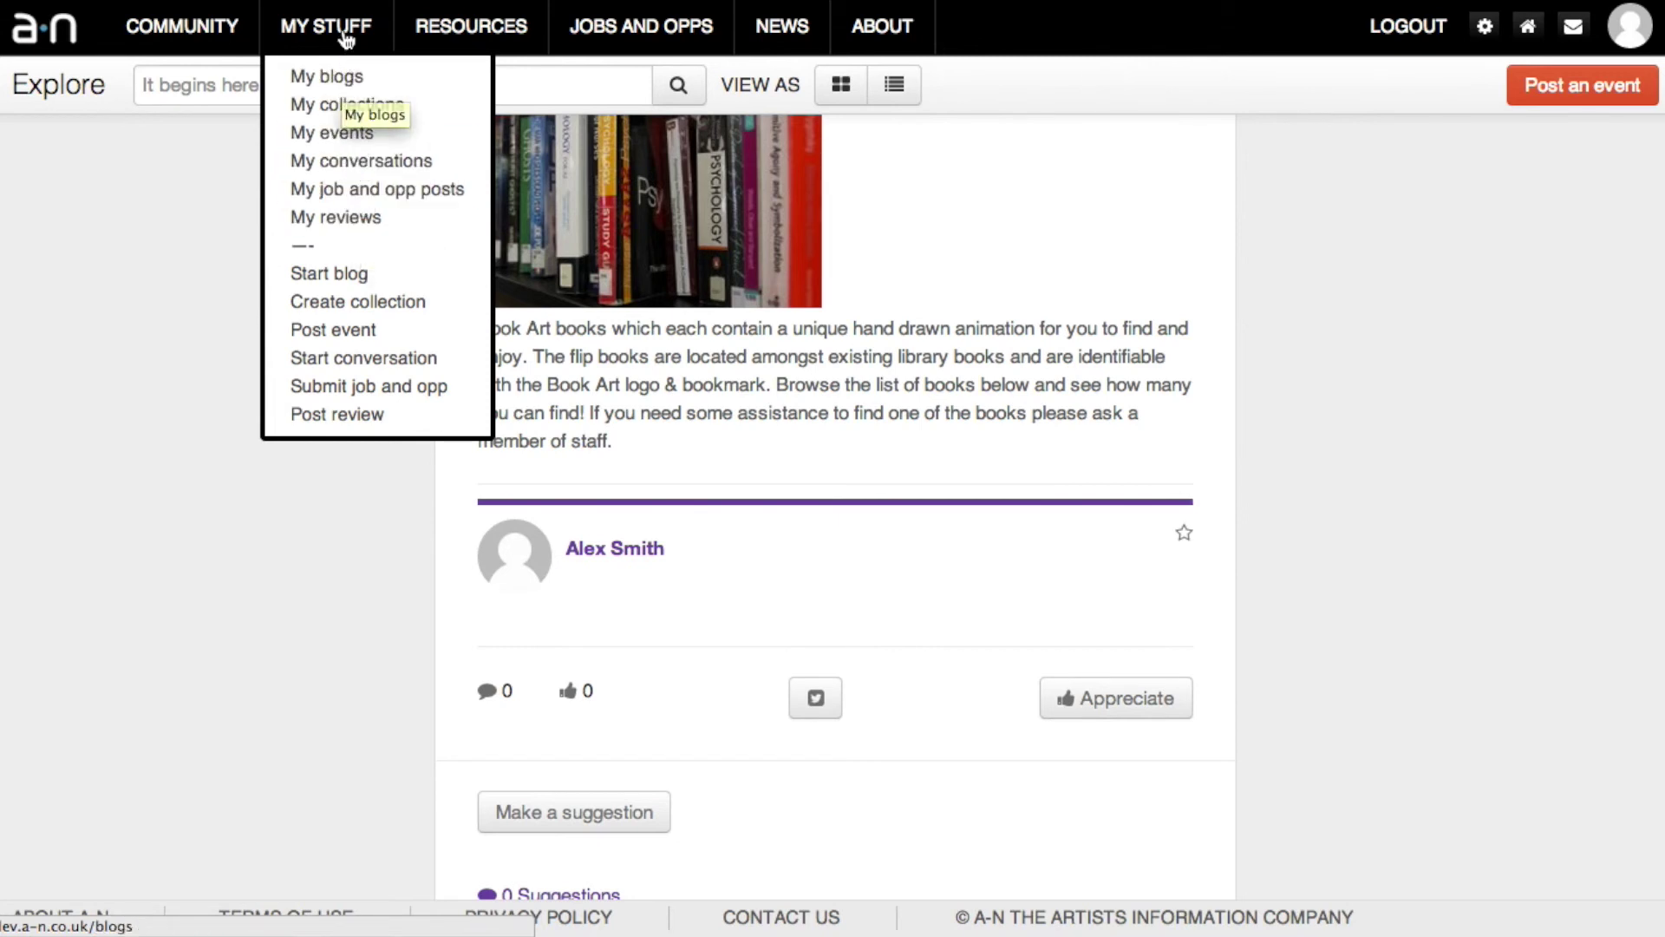
Step: Open Flipbook Exhibition from MY STUFF > My events
left_click(353, 134)
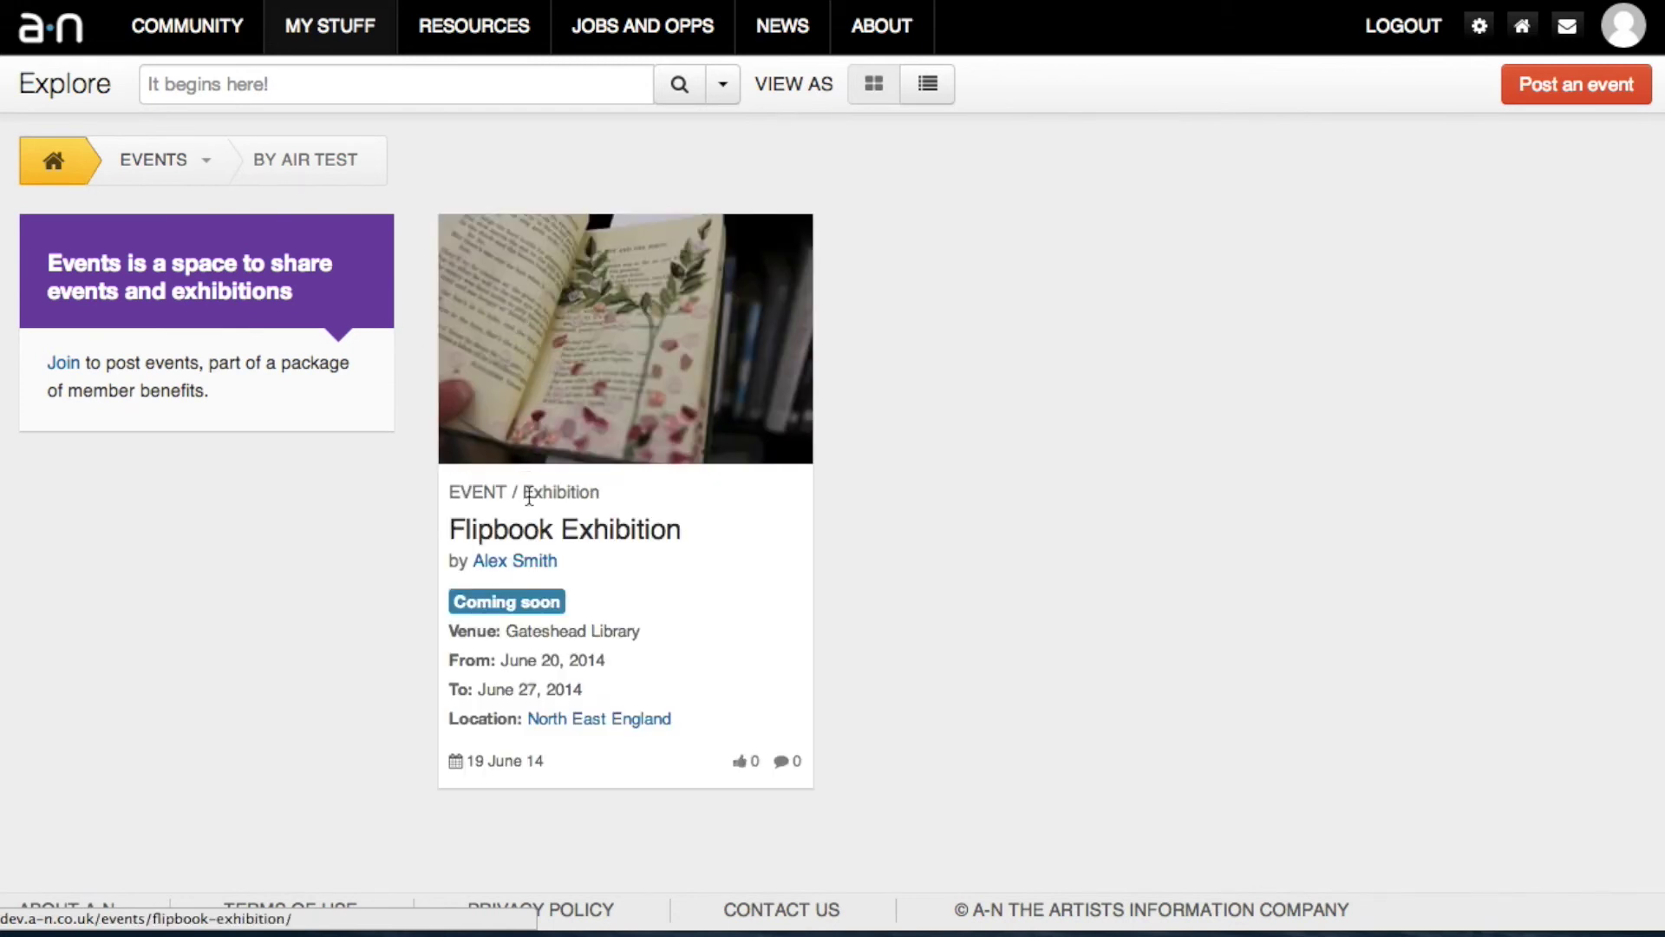
left_click(535, 540)
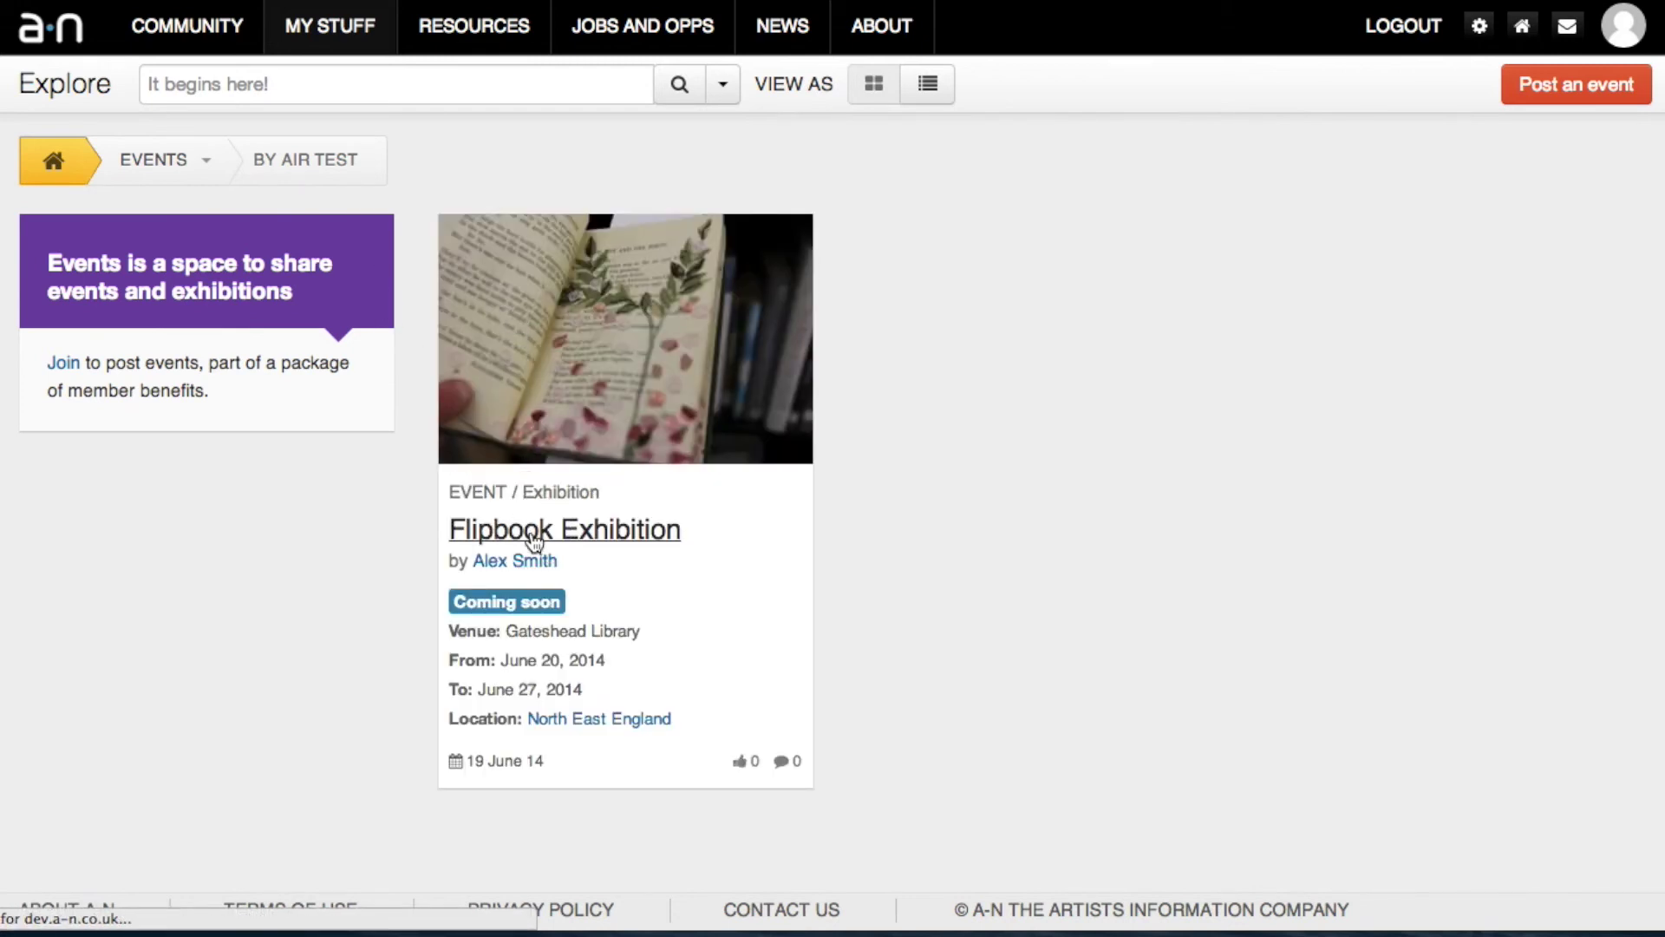